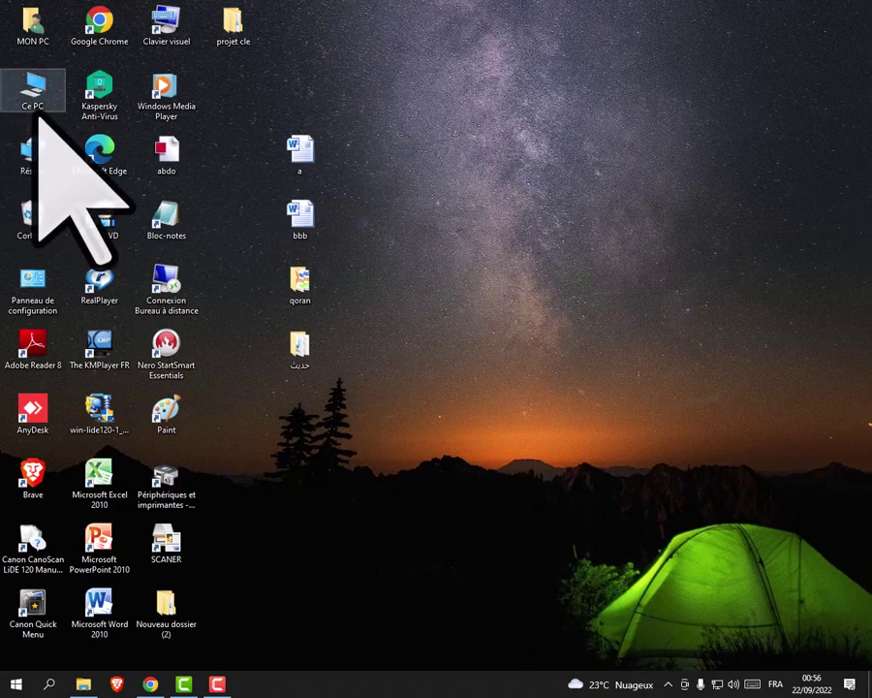
Open Ce PC and bring up the format settings for the Nouveau nom (K:) drive.
double_click(36, 110)
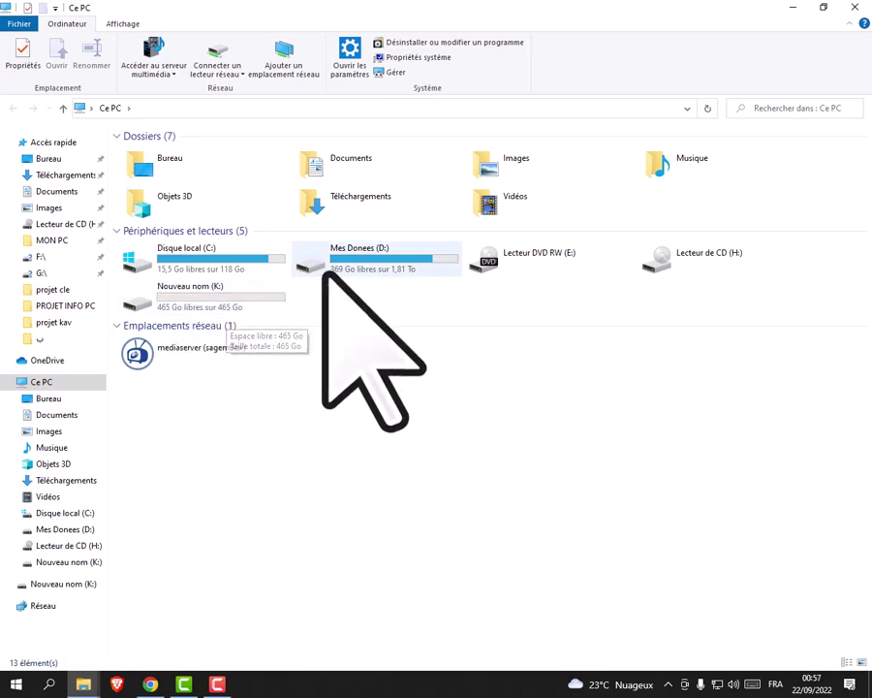
click(184, 307)
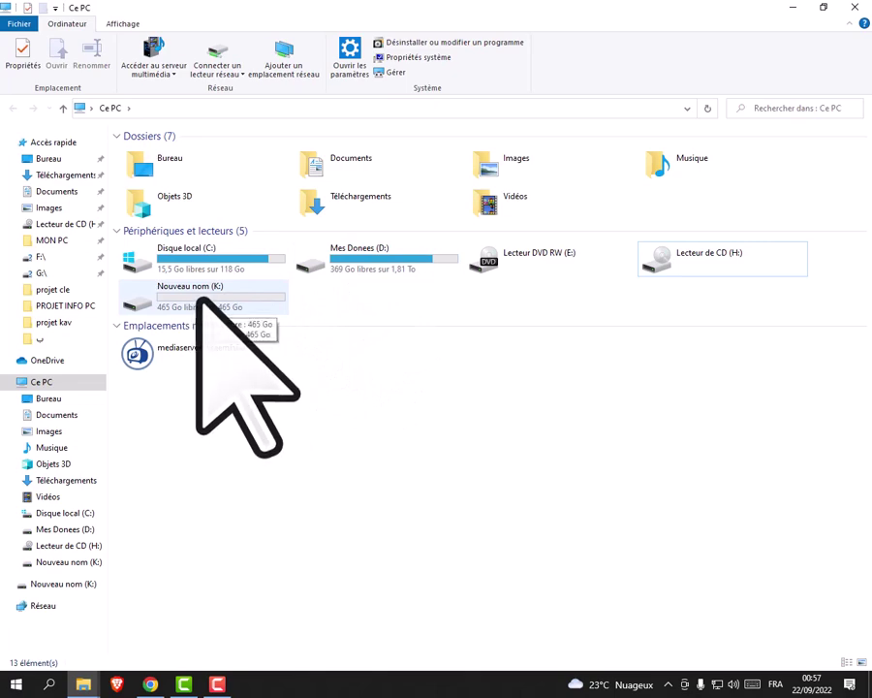
click(200, 301)
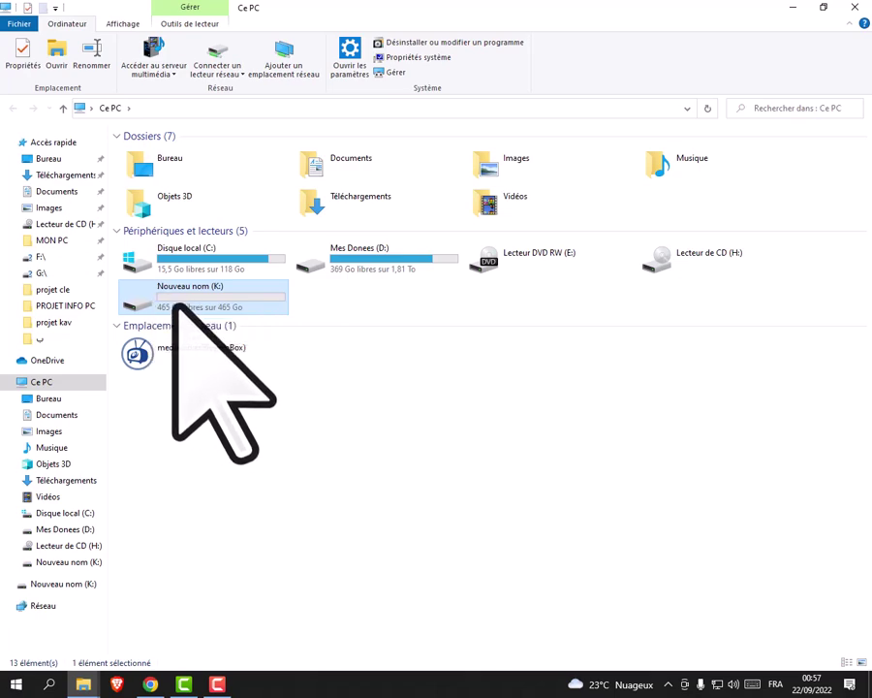
right_click(175, 301)
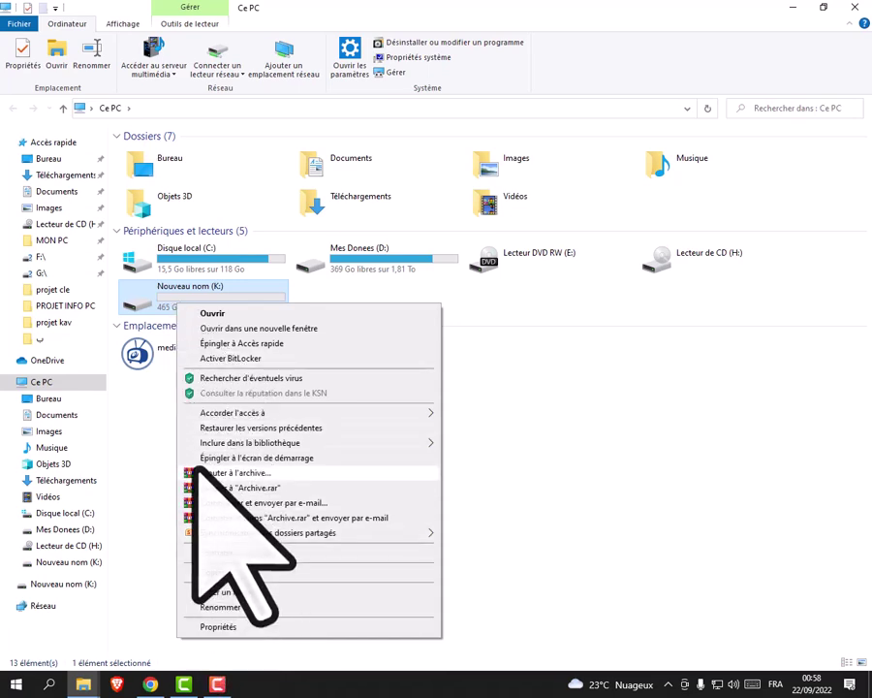
click(159, 302)
right_click(155, 300)
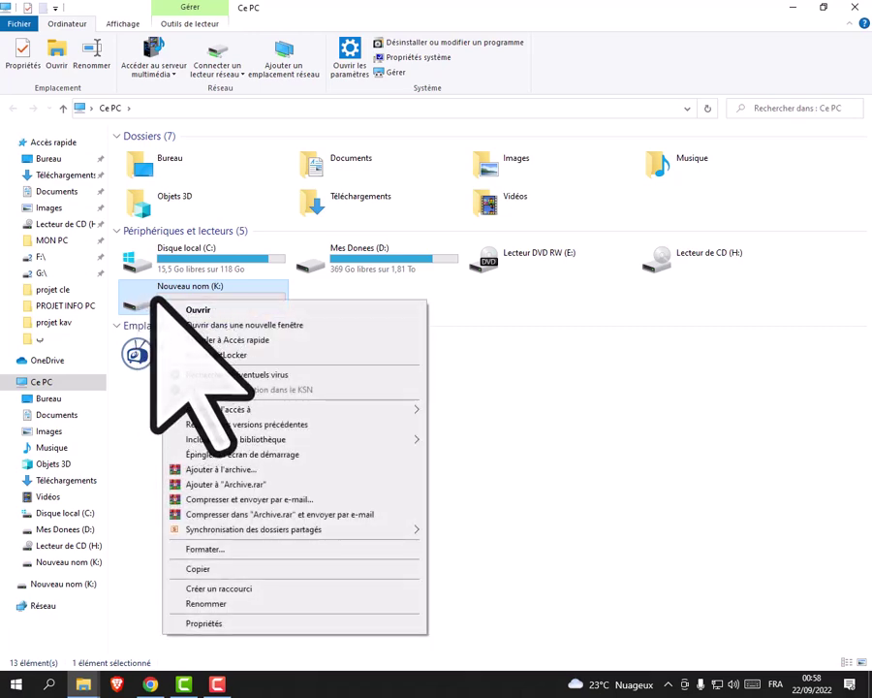
click(152, 298)
right_click(154, 297)
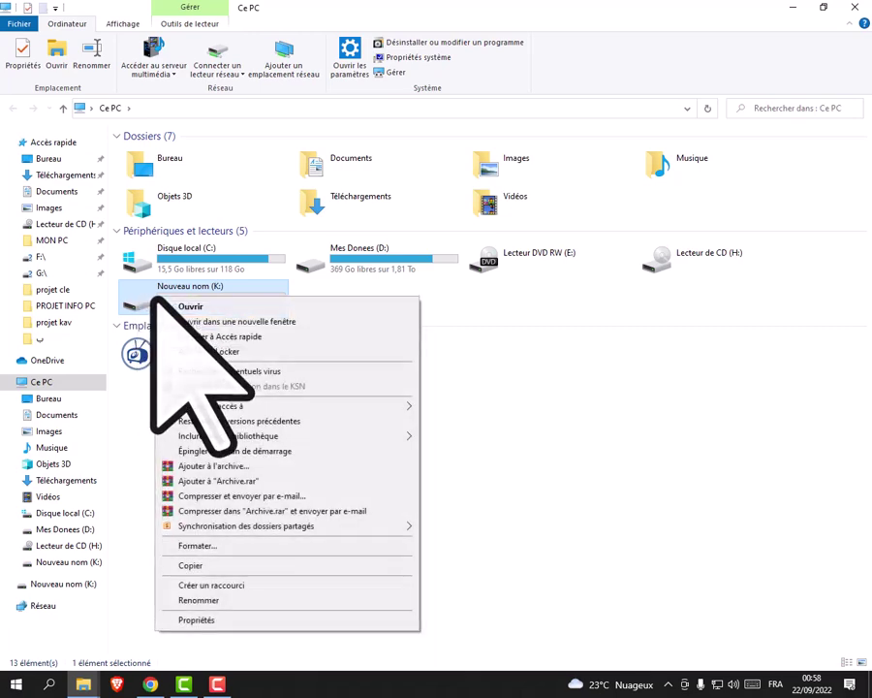
click(196, 545)
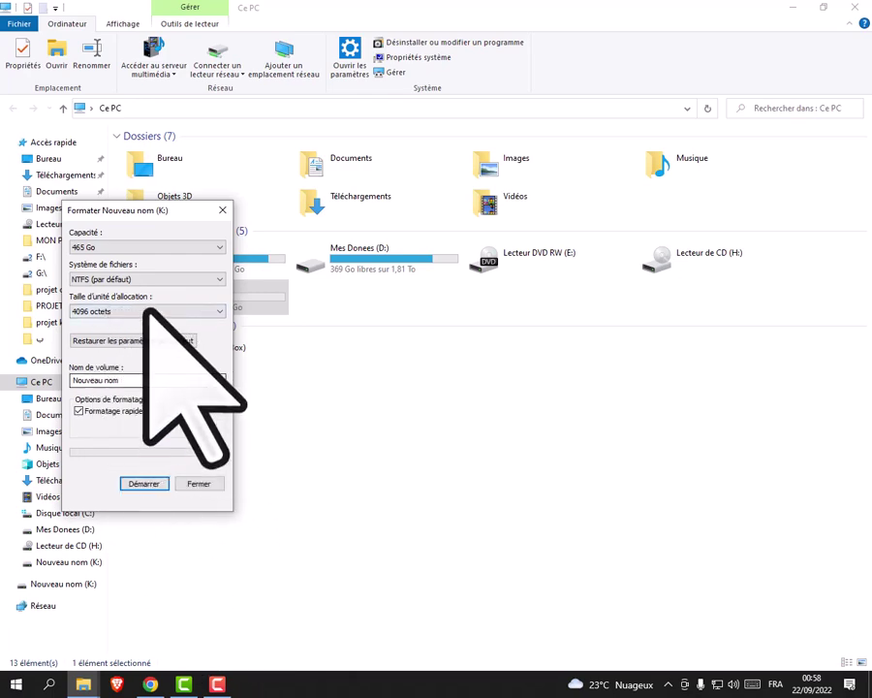
drag(133, 217, 255, 264)
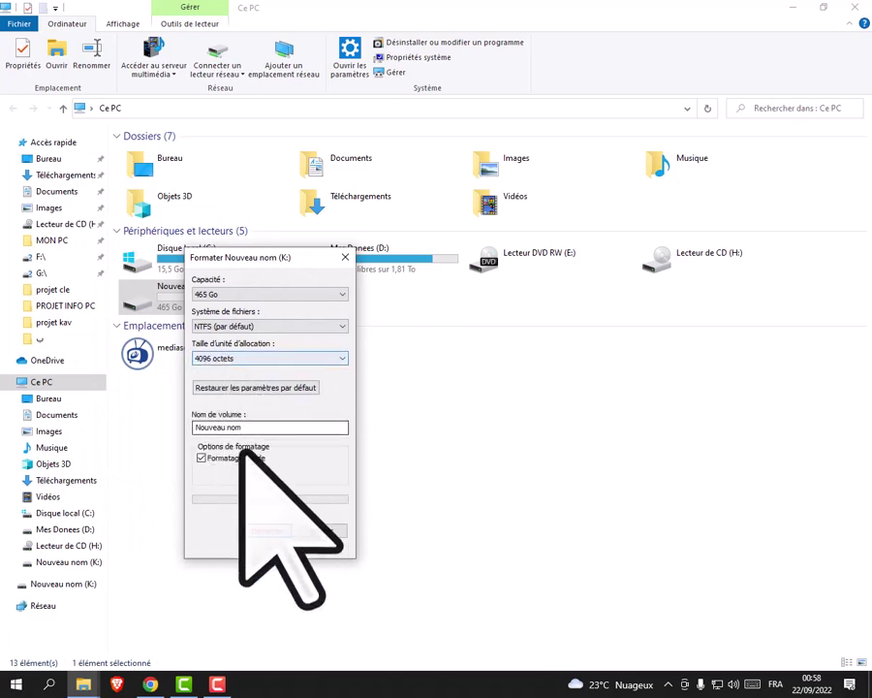
Quick-format the K: drive with the NTFS file system, accept the data-loss warning, and close the format dialog.
click(264, 327)
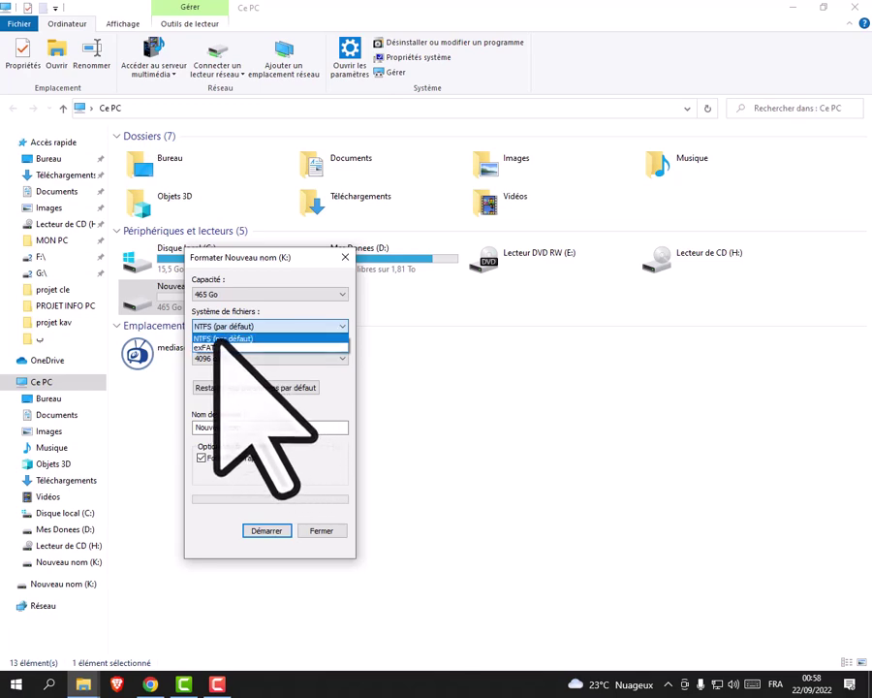
click(215, 338)
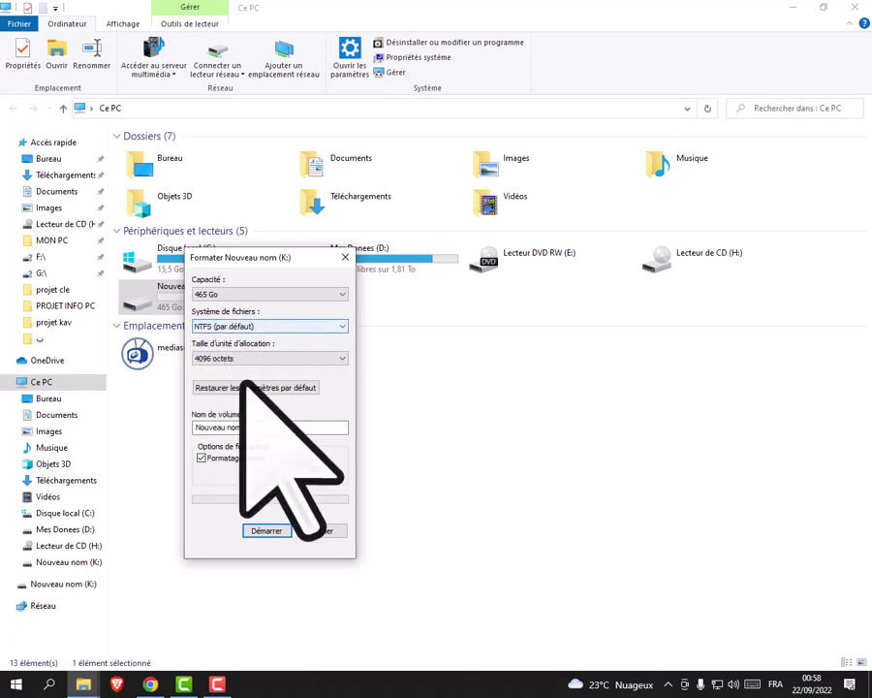
click(261, 531)
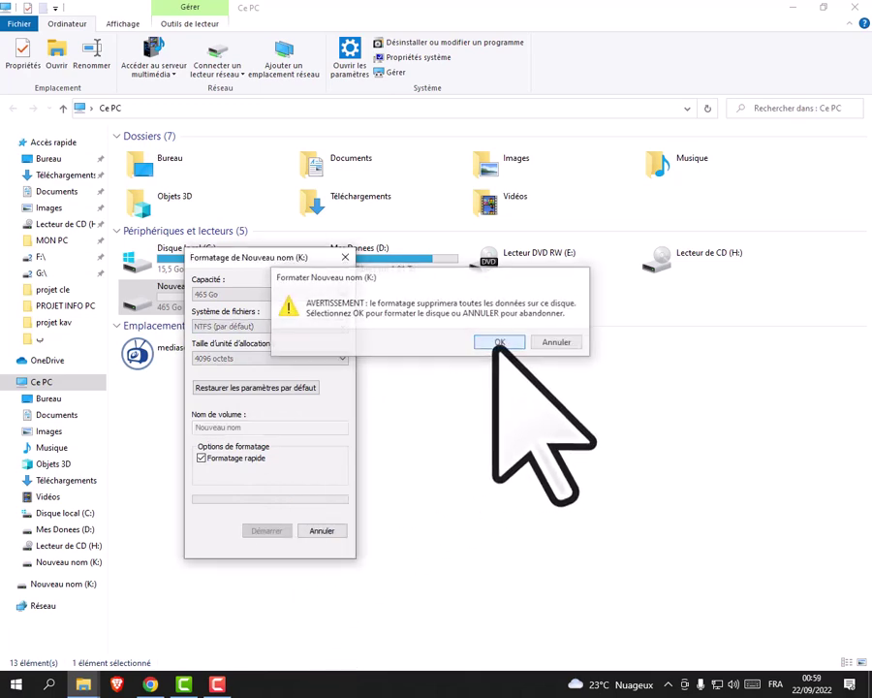
click(498, 343)
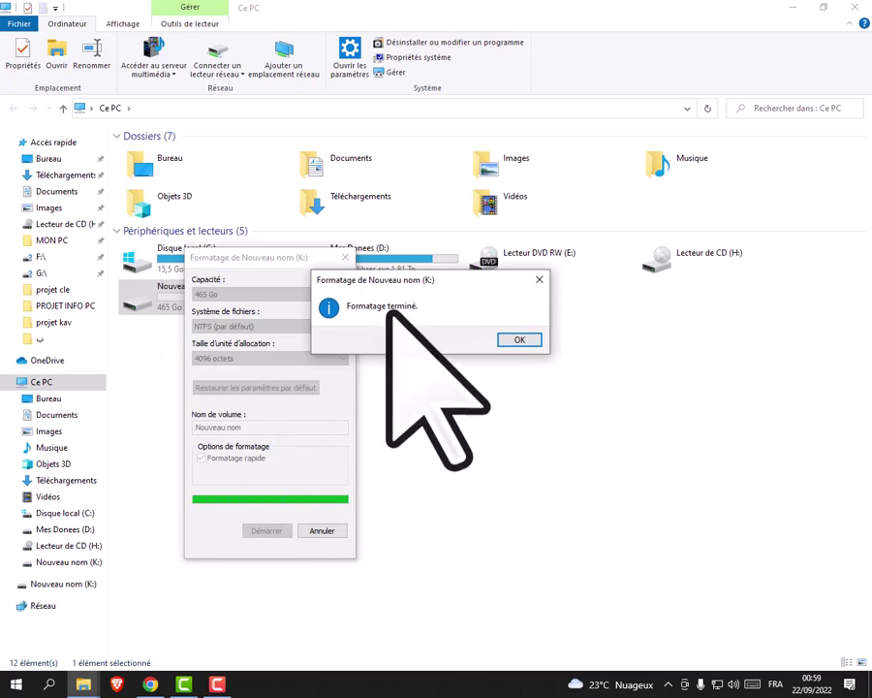
click(510, 341)
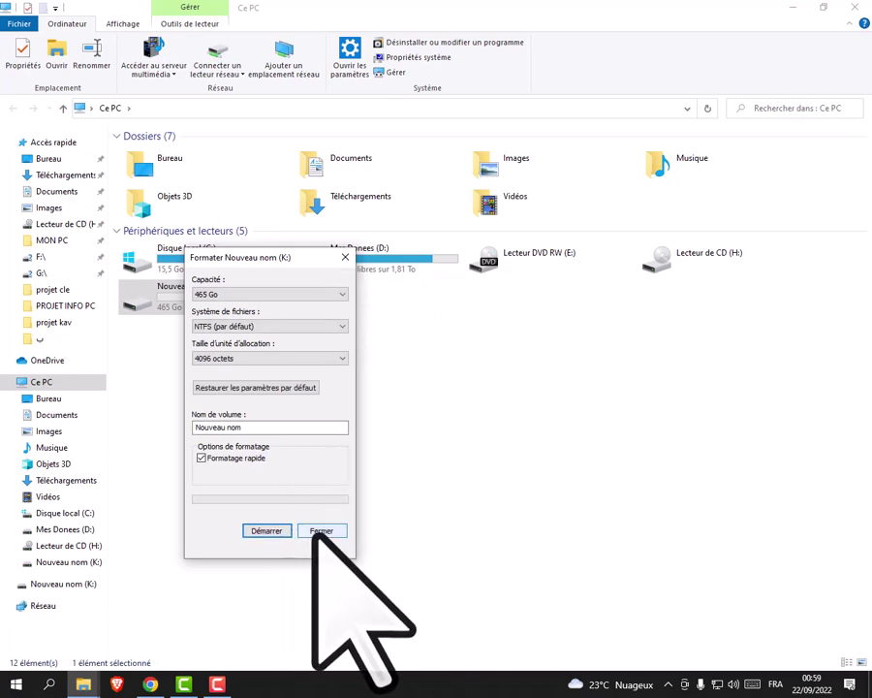
click(312, 529)
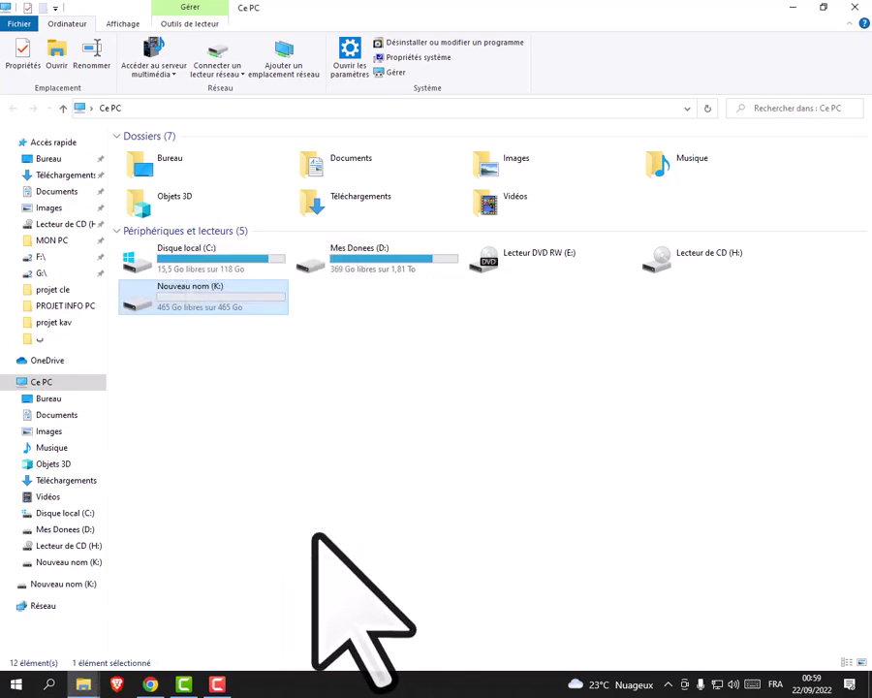
Check the contents of the formatted K: drive and return to the desktop.
double_click(201, 302)
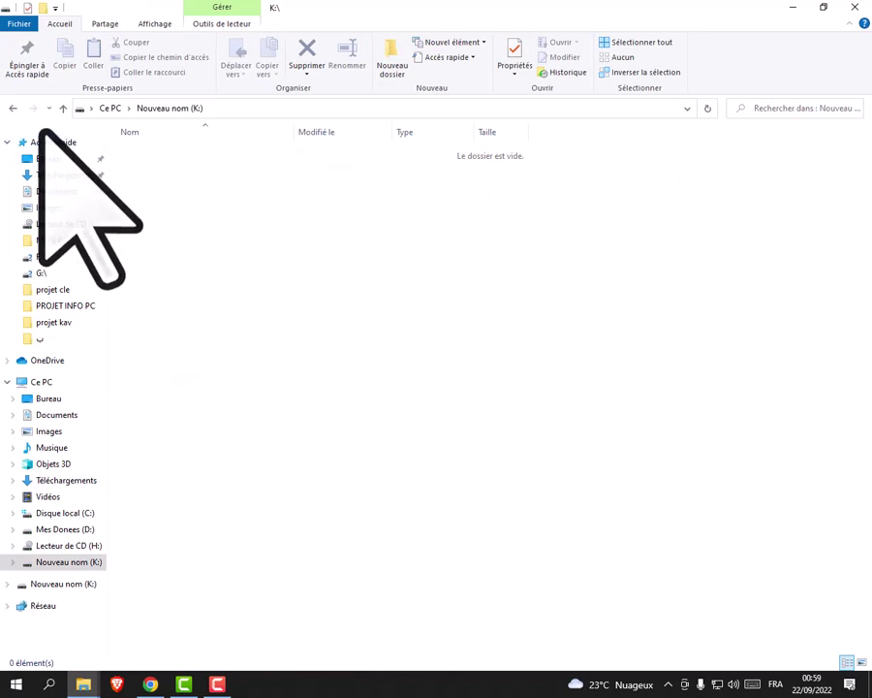
click(13, 108)
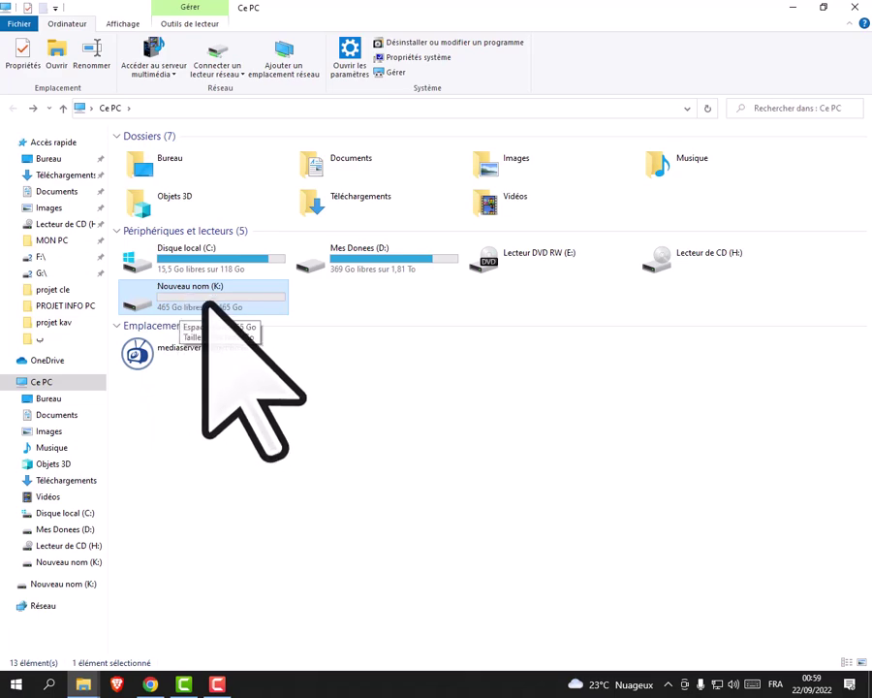
key(super+d)
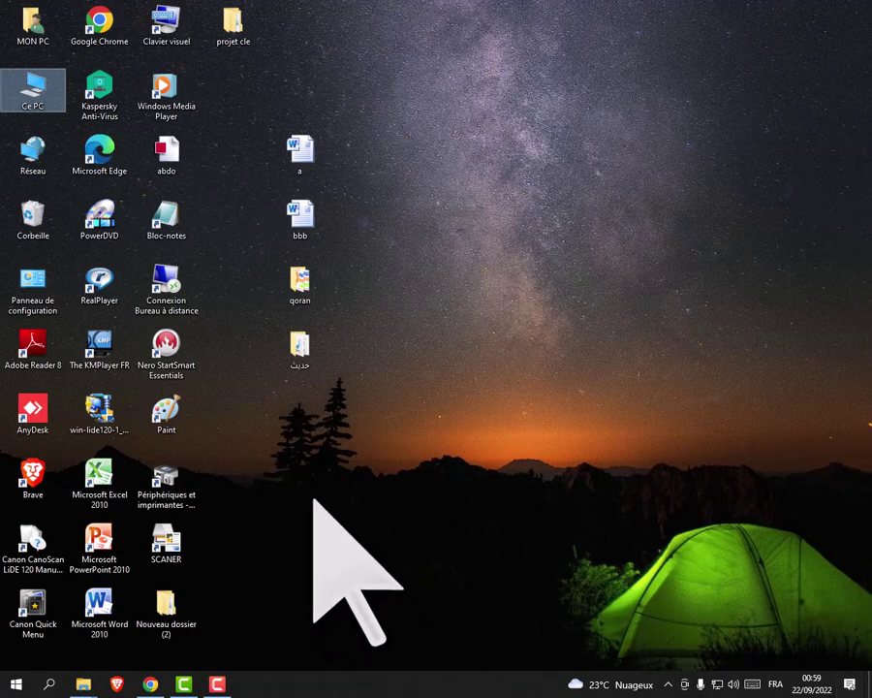
Try selecting qoran and a individually, box-select all four items of that desktop group, and clear the selection.
click(305, 291)
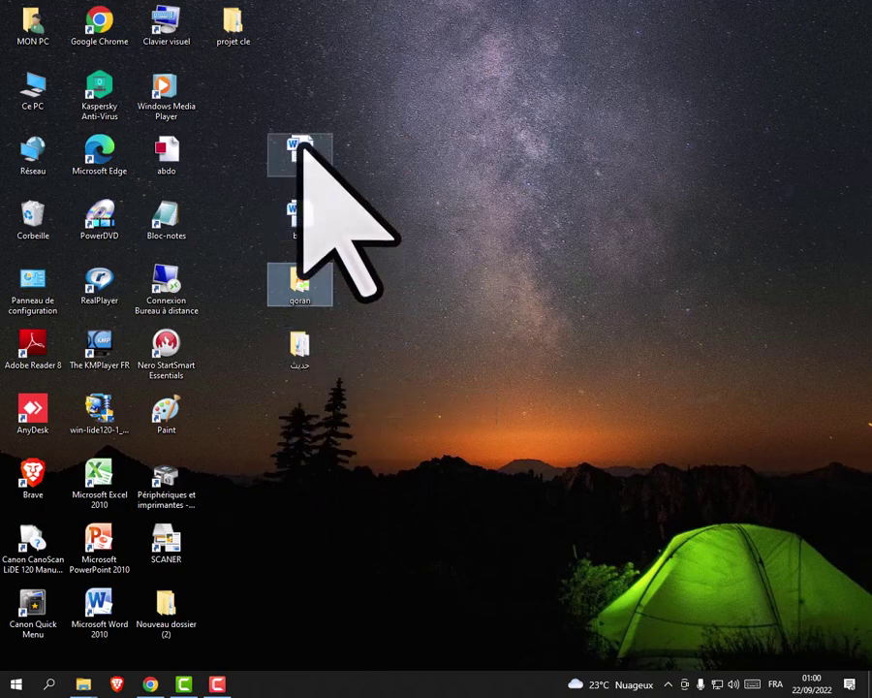
click(338, 157)
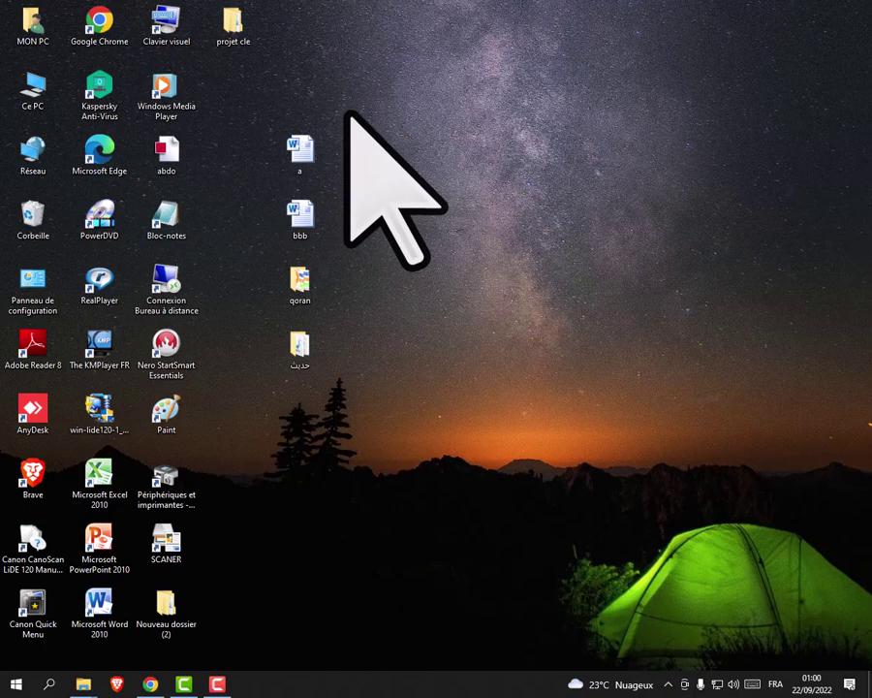
drag(347, 110, 285, 356)
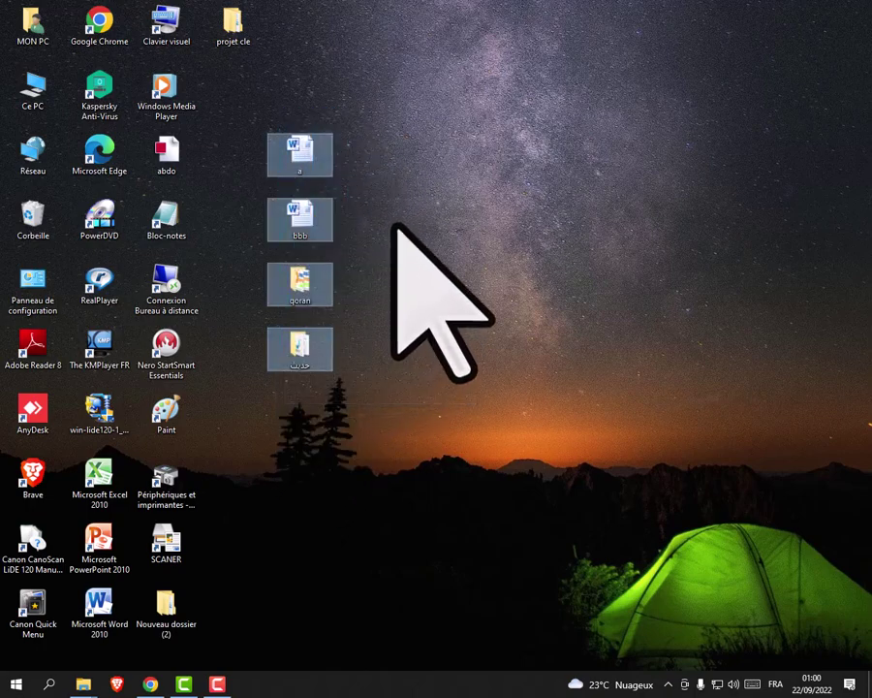
click(326, 355)
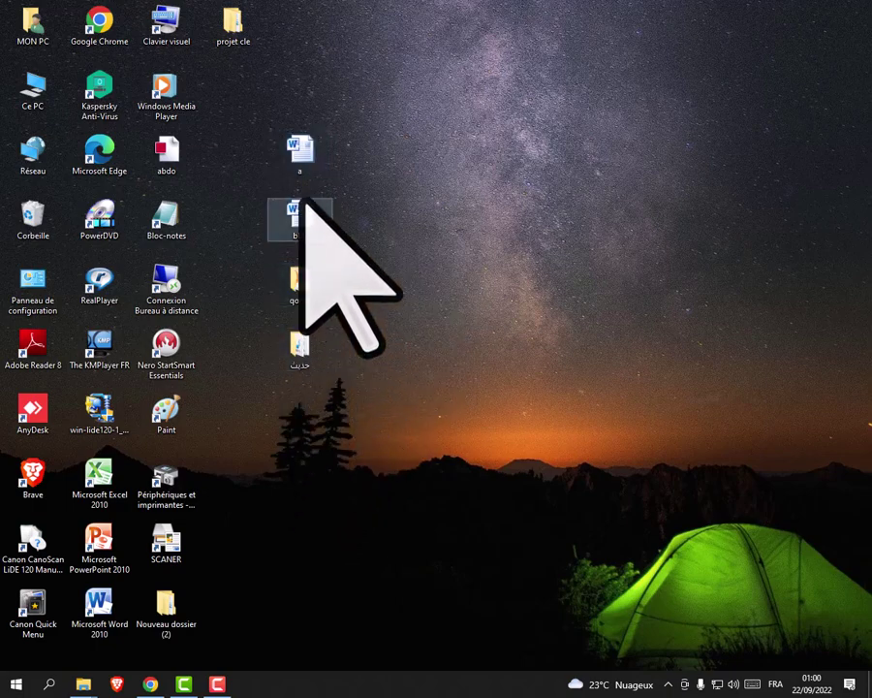
Select a and qoran, add and remove حديث and bbb in turn, and clear the selection.
click(303, 159)
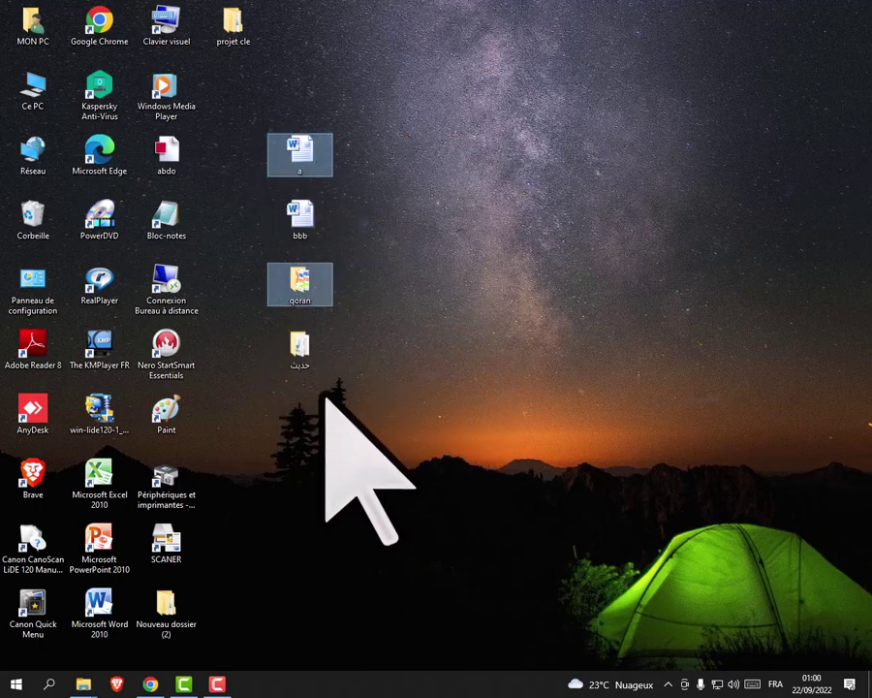
ctrl+click(297, 349)
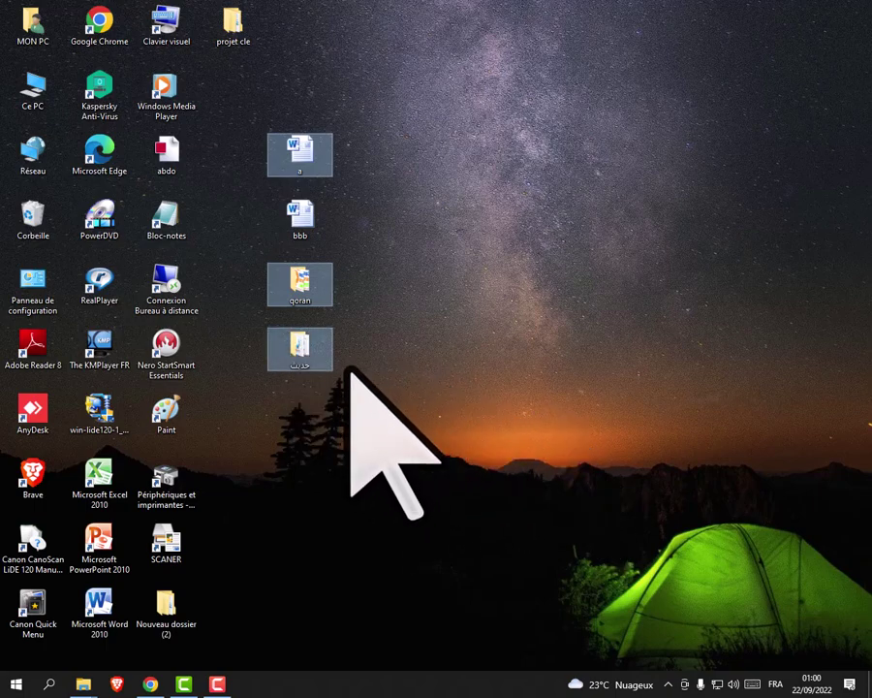
ctrl+click(304, 357)
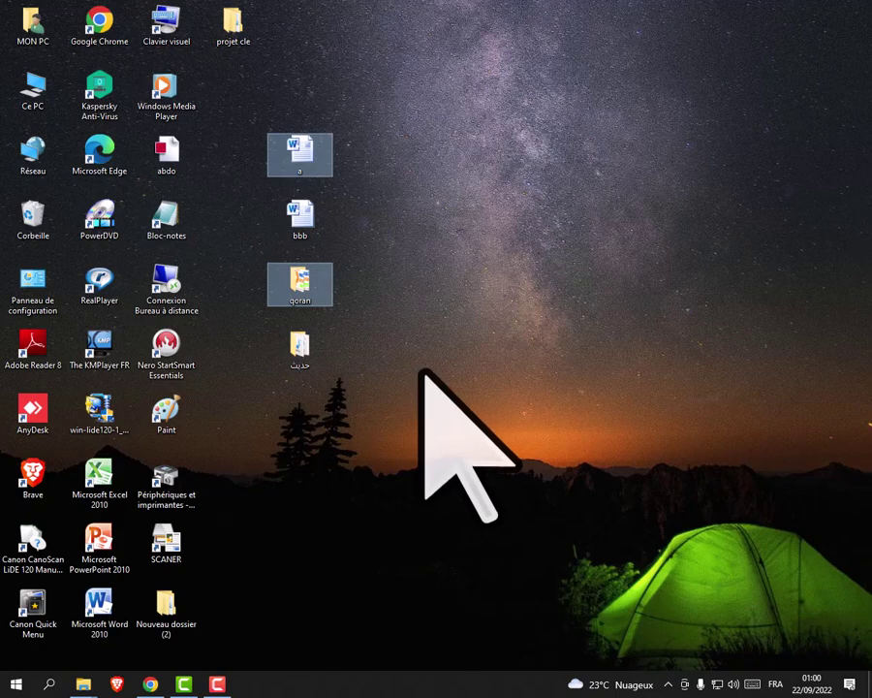
ctrl+click(301, 208)
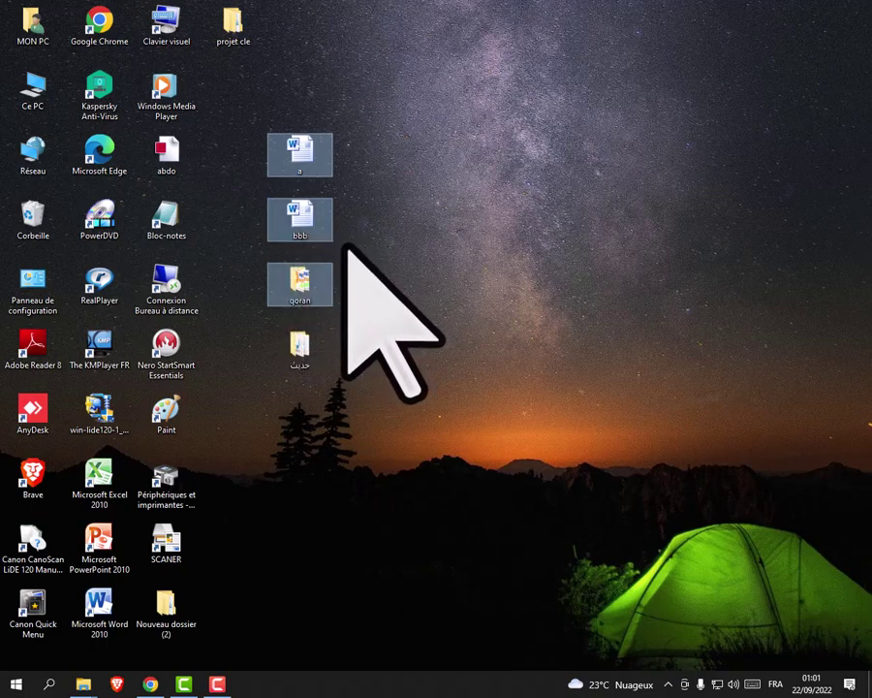
ctrl+click(300, 218)
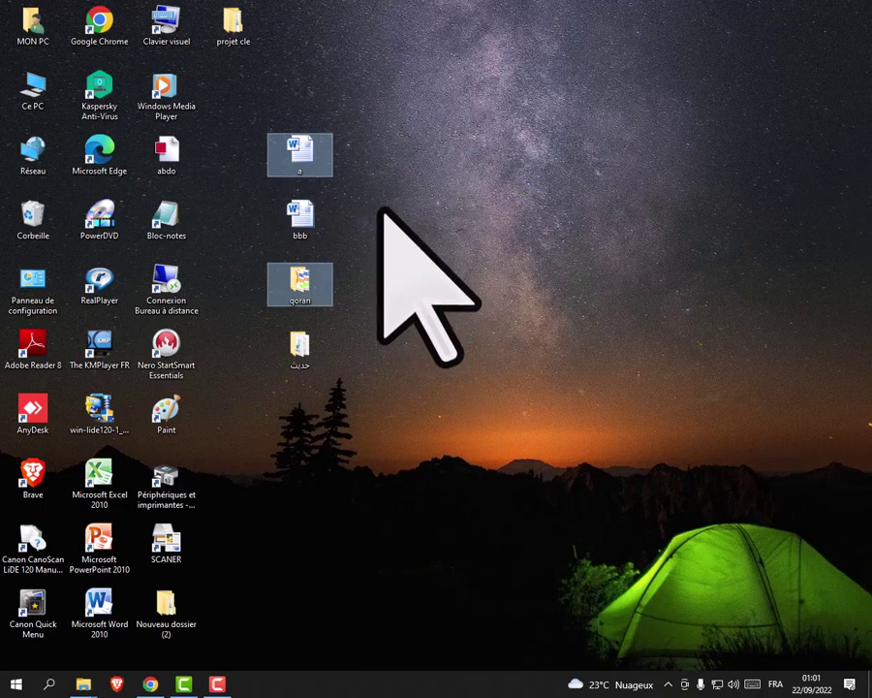
click(374, 129)
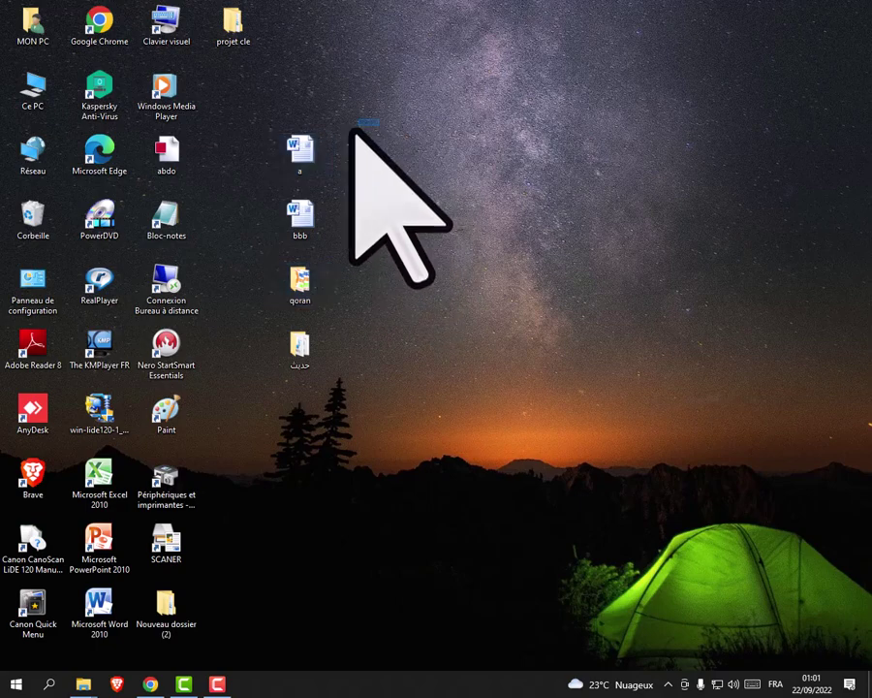
Box-select the documents a and bbb with the folders qoran and حديث, and clear the selection.
drag(356, 127, 268, 370)
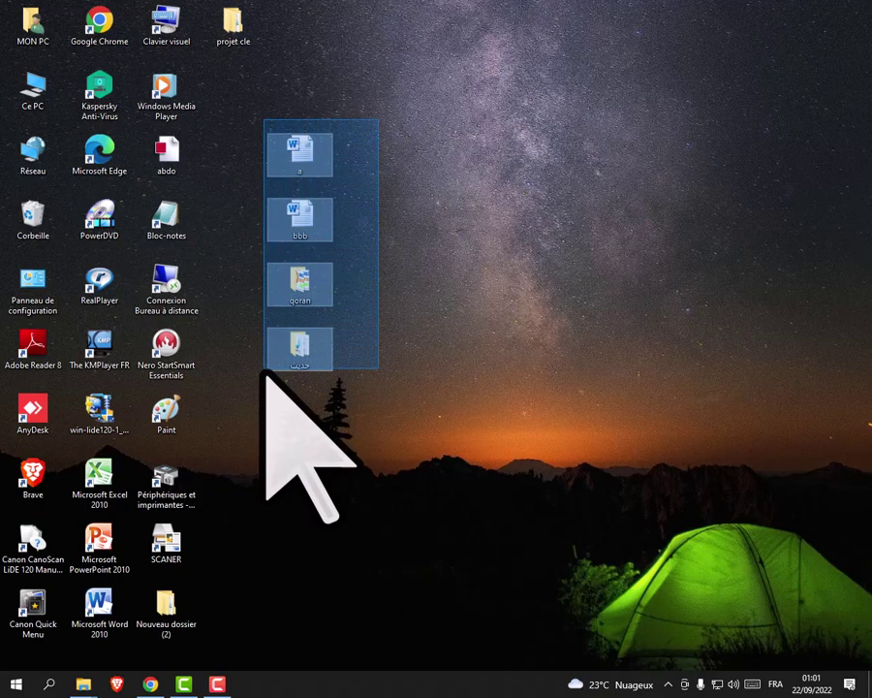
drag(265, 370, 227, 393)
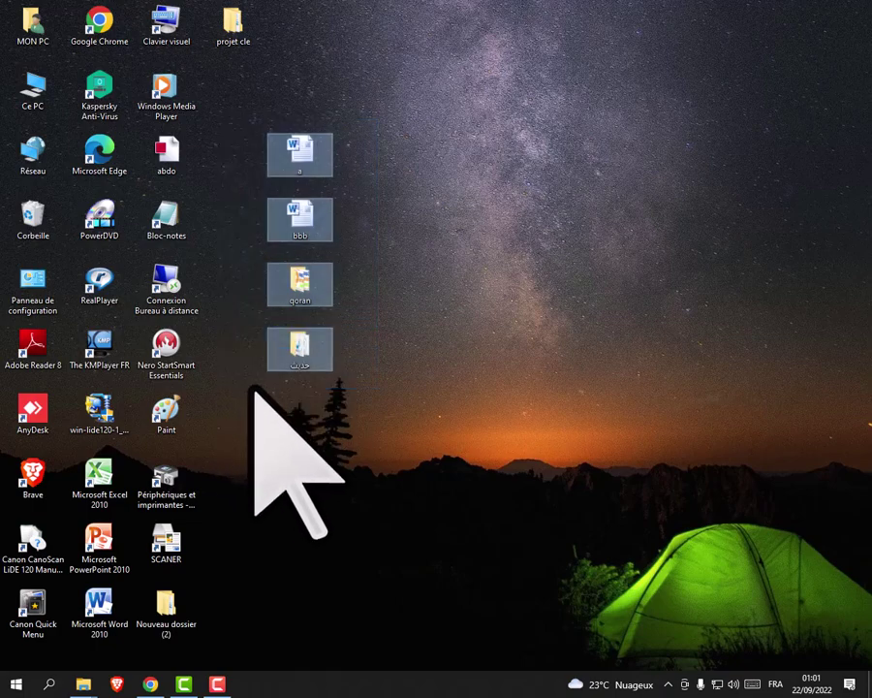
click(370, 232)
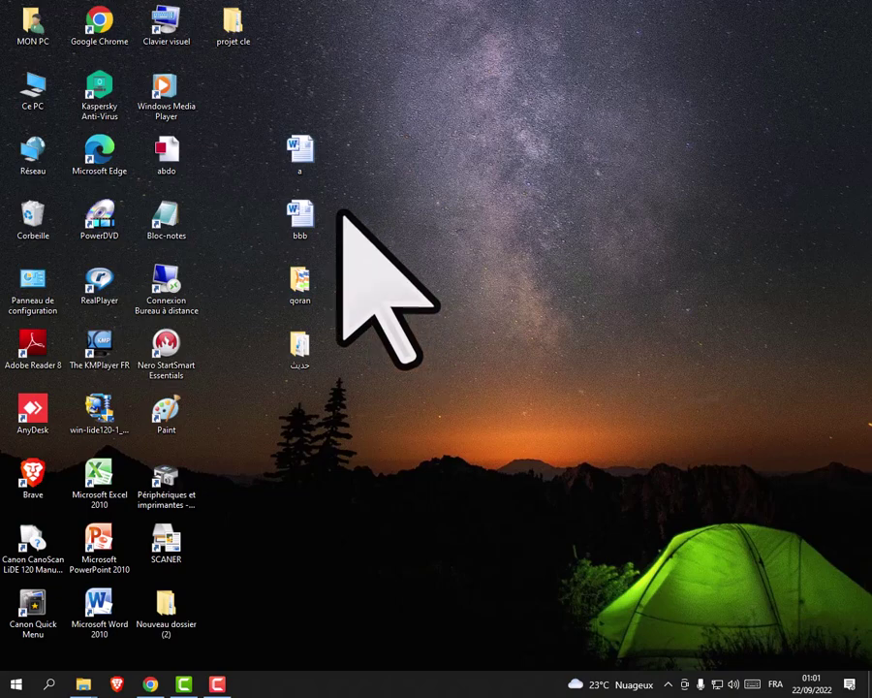
Select the desktop documents a and bbb and the folders qoran and حديث together, and copy them.
click(308, 160)
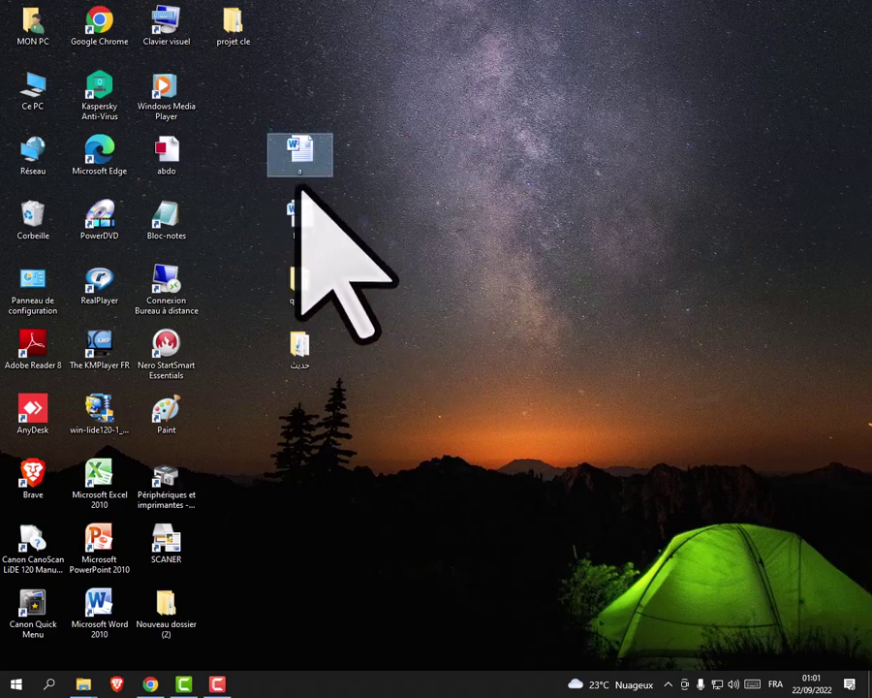
ctrl+click(299, 291)
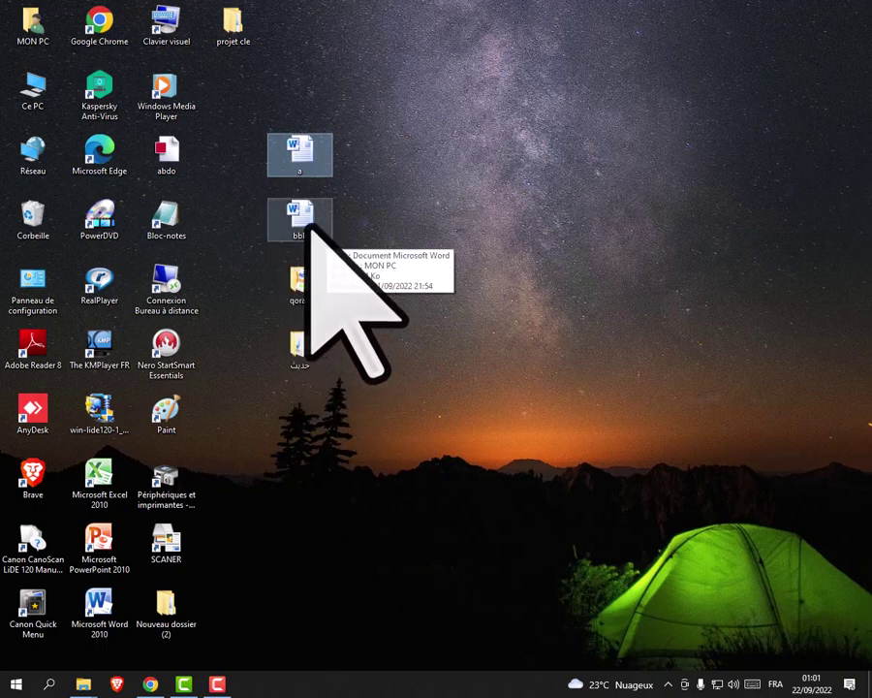
ctrl+click(308, 225)
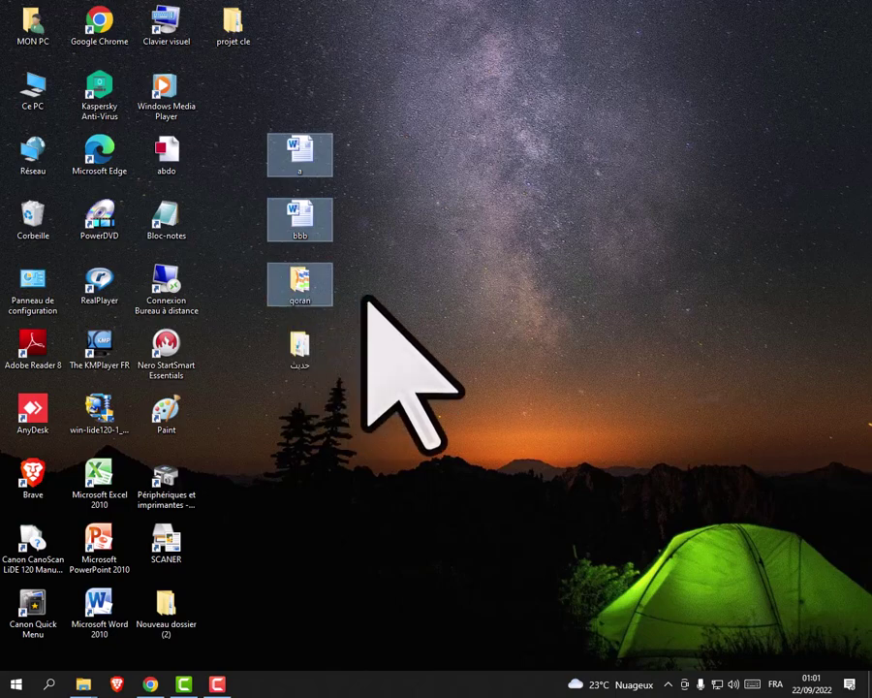
ctrl+click(299, 347)
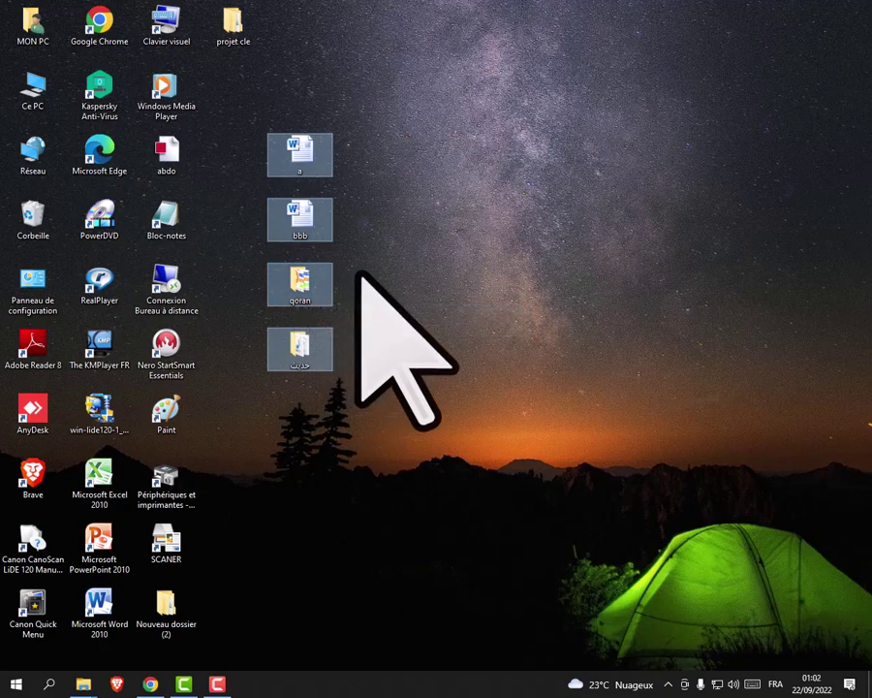
right_click(301, 283)
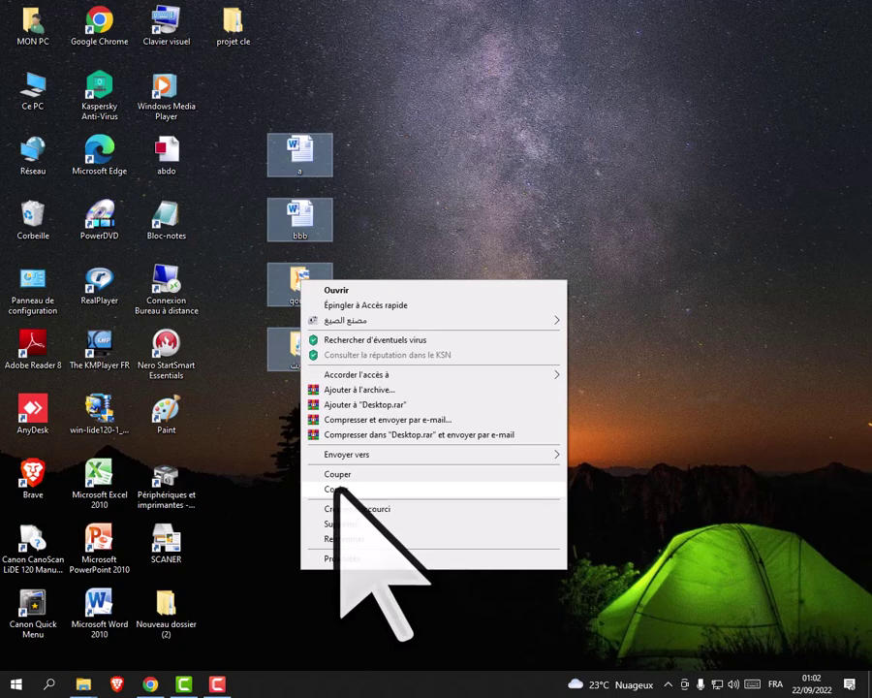
click(339, 488)
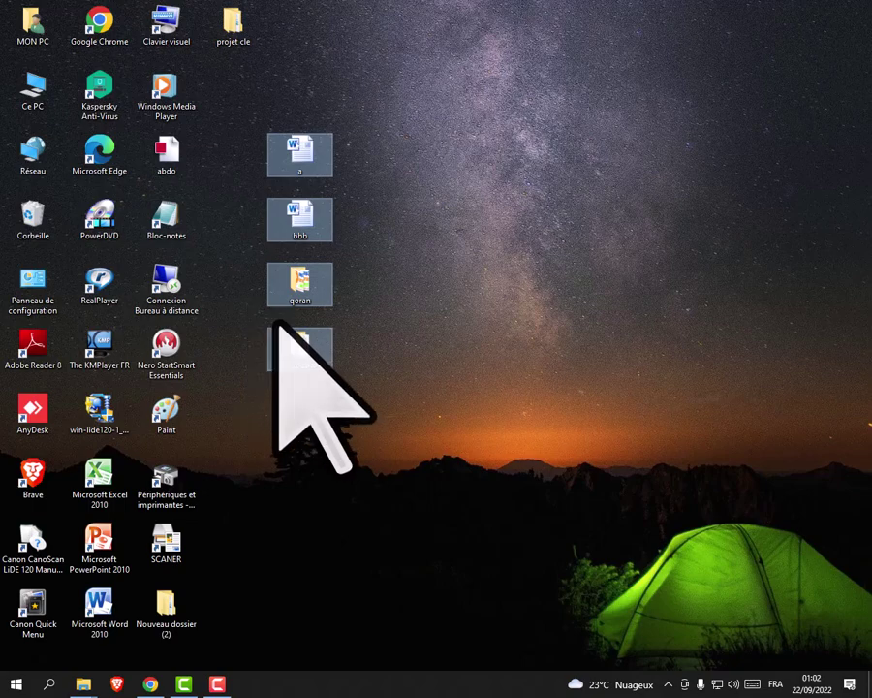
right_click(297, 348)
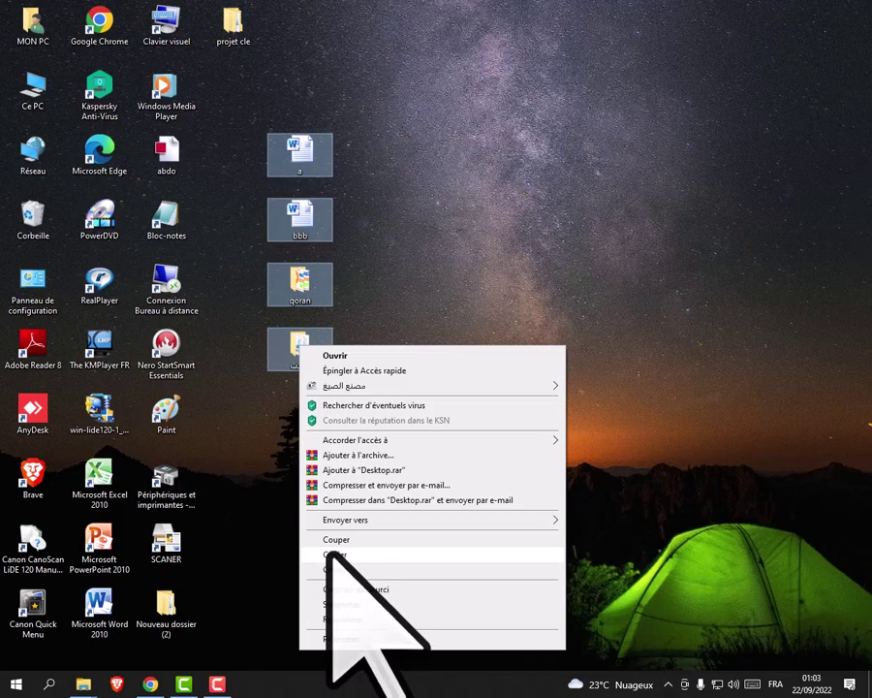
click(329, 554)
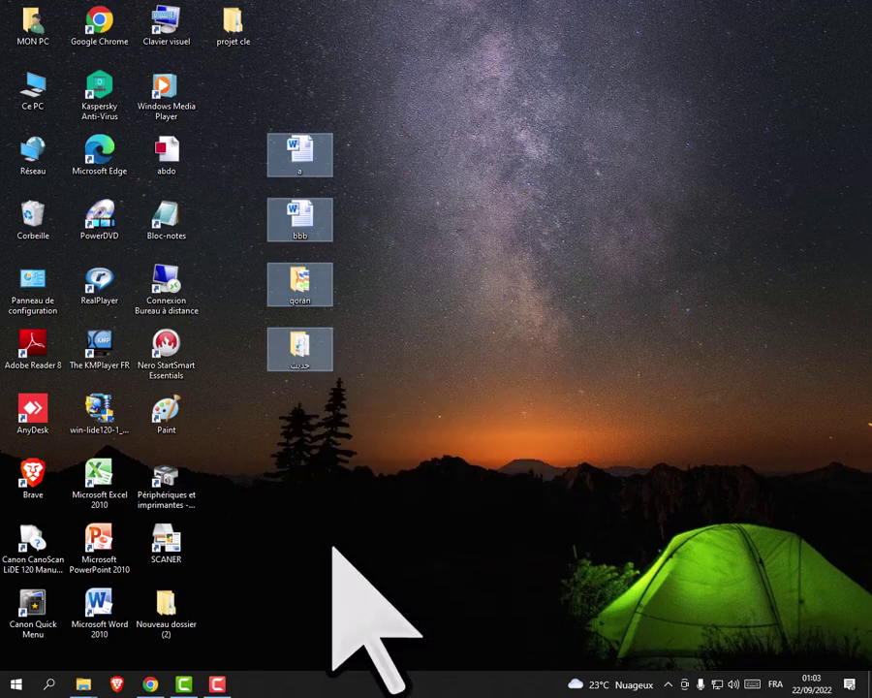
Paste the copied documents and folders into the K: drive and close its window.
double_click(34, 91)
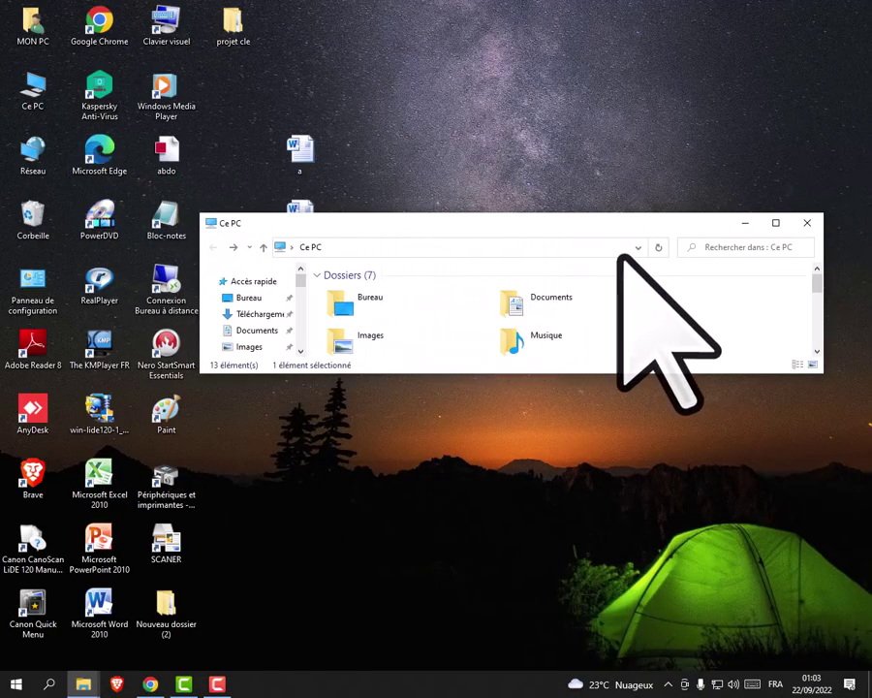
click(775, 224)
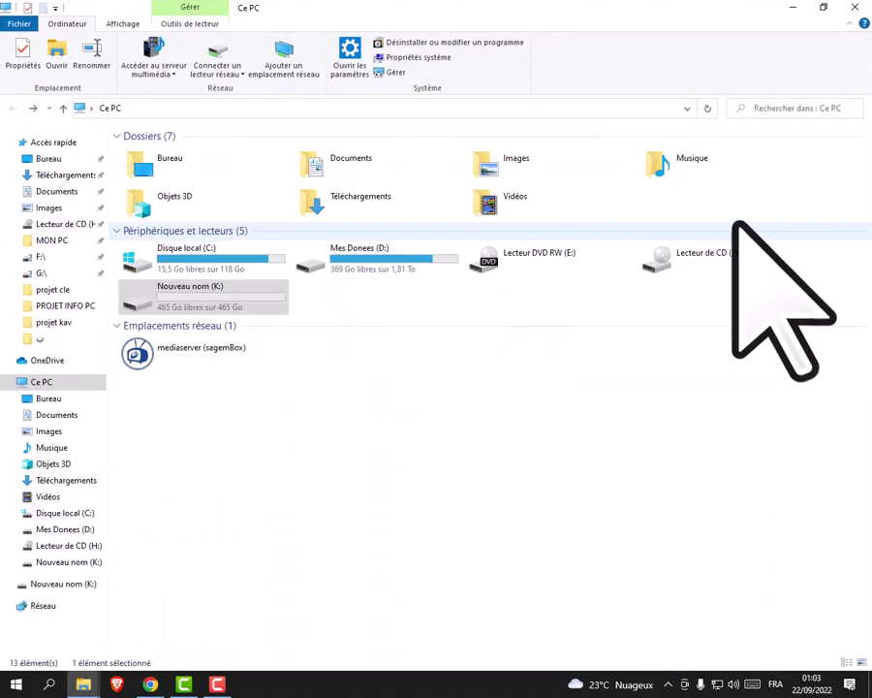
double_click(186, 302)
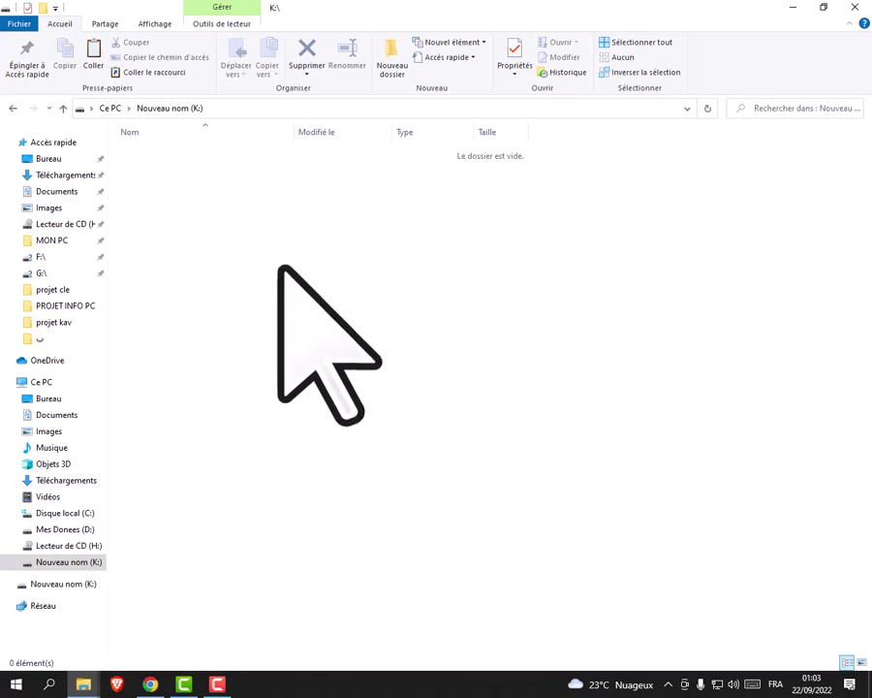
right_click(278, 265)
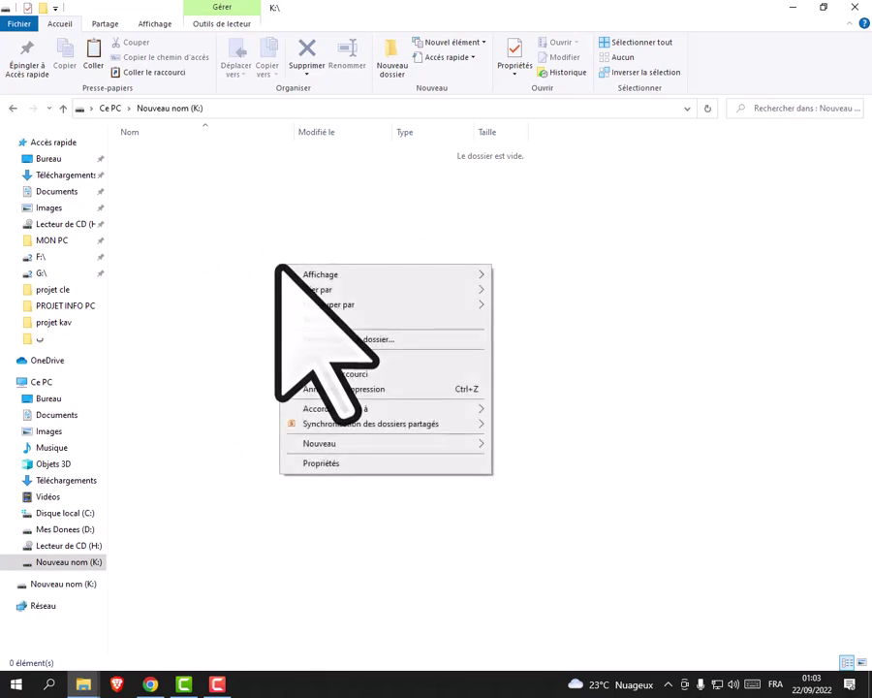
click(303, 360)
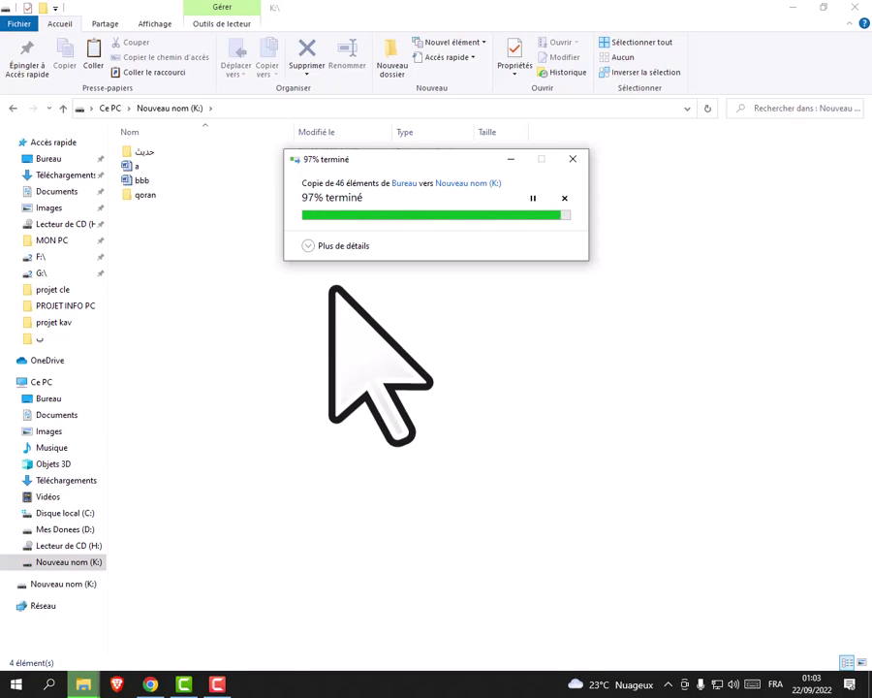
key(ctrl+a)
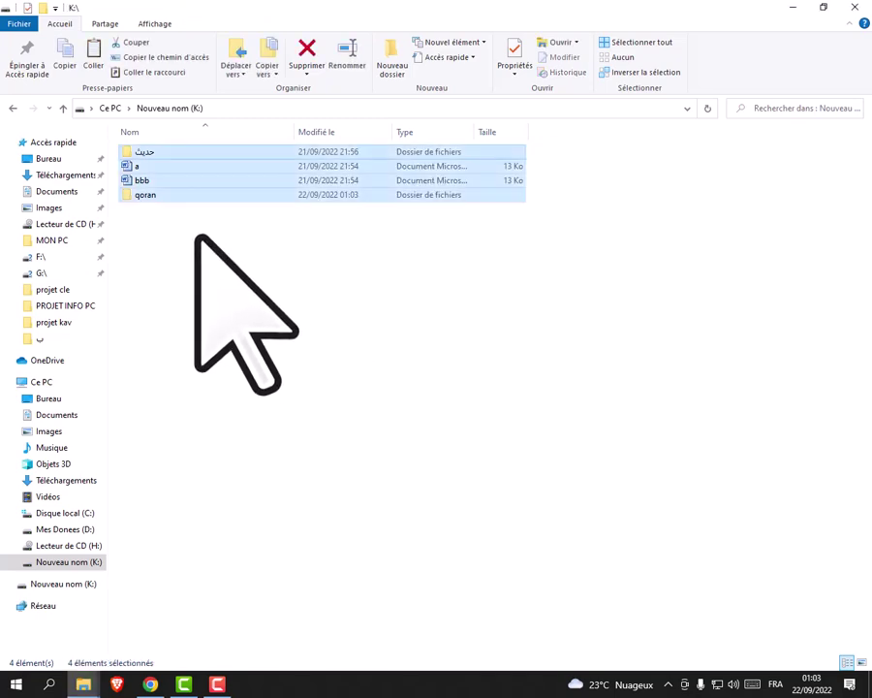
click(186, 228)
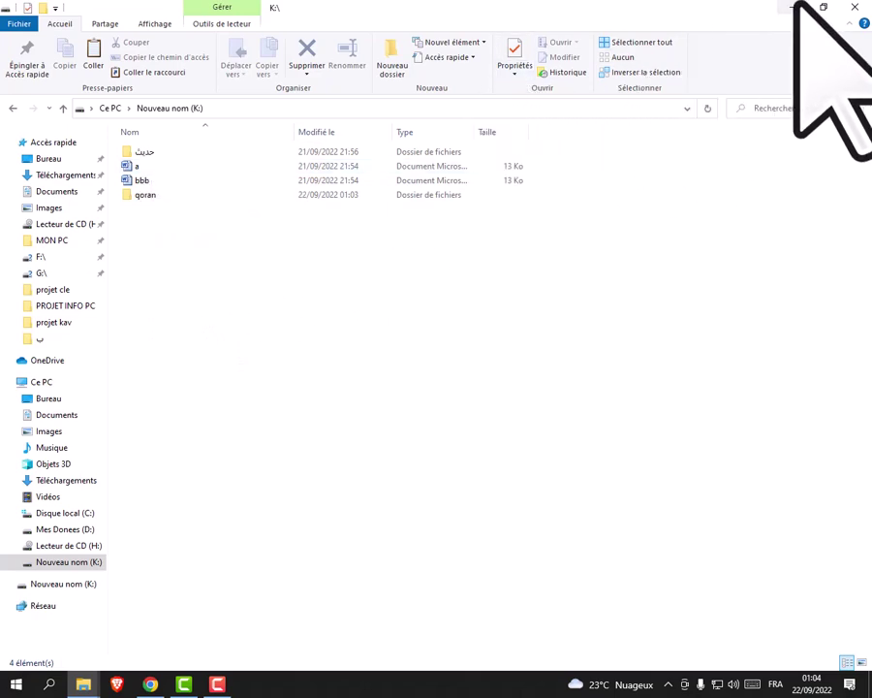
click(853, 8)
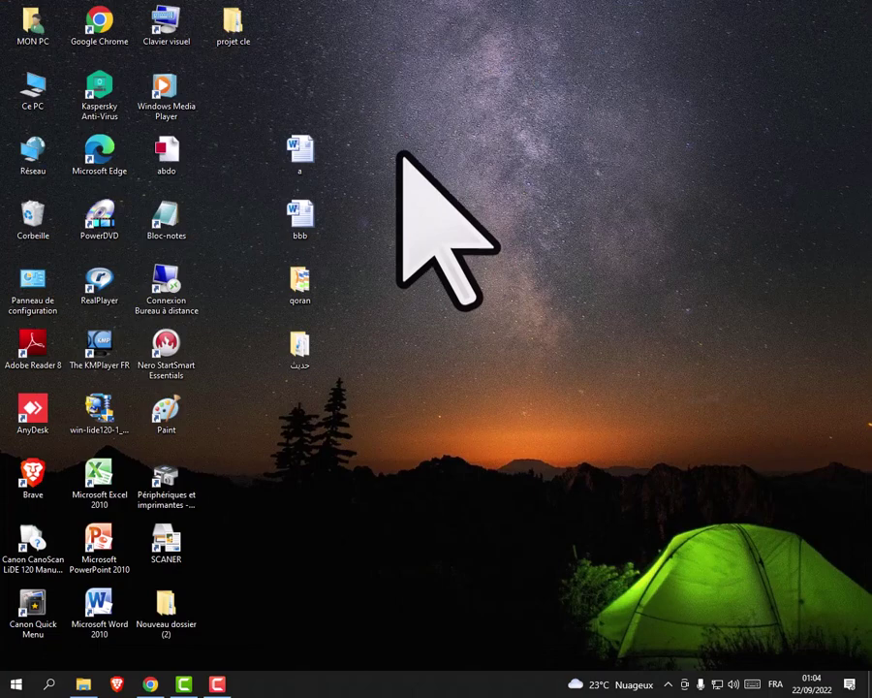
Delete the original documents a and bbb and the folders qoran and حديث from the desktop.
drag(394, 121, 267, 392)
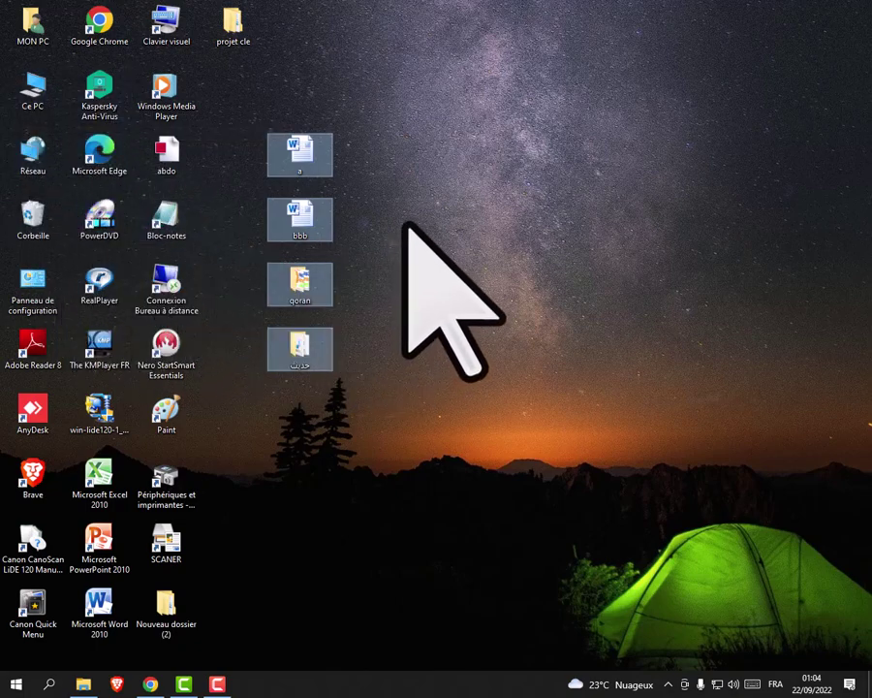
drag(376, 133, 269, 380)
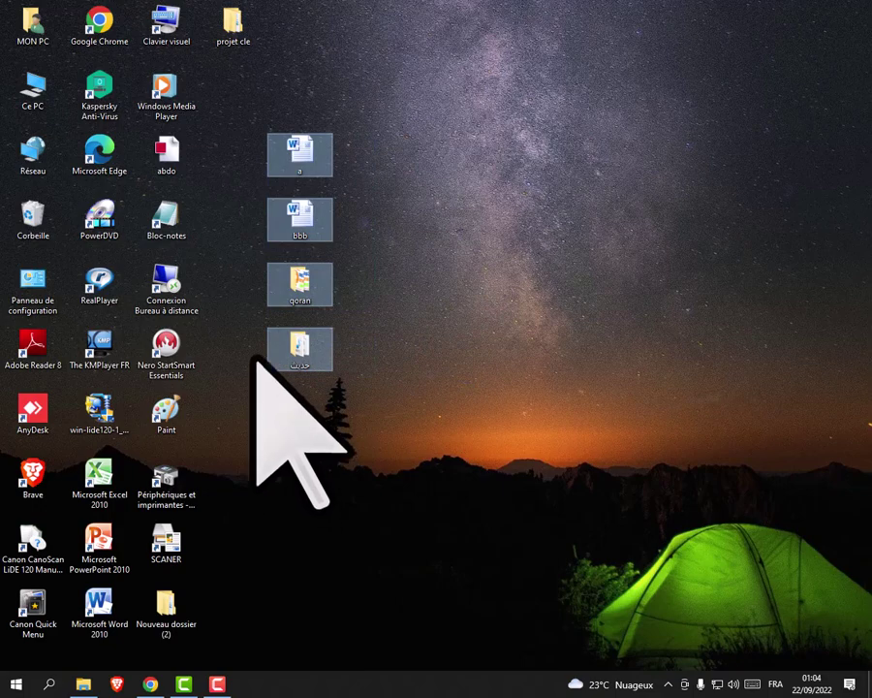
right_click(288, 346)
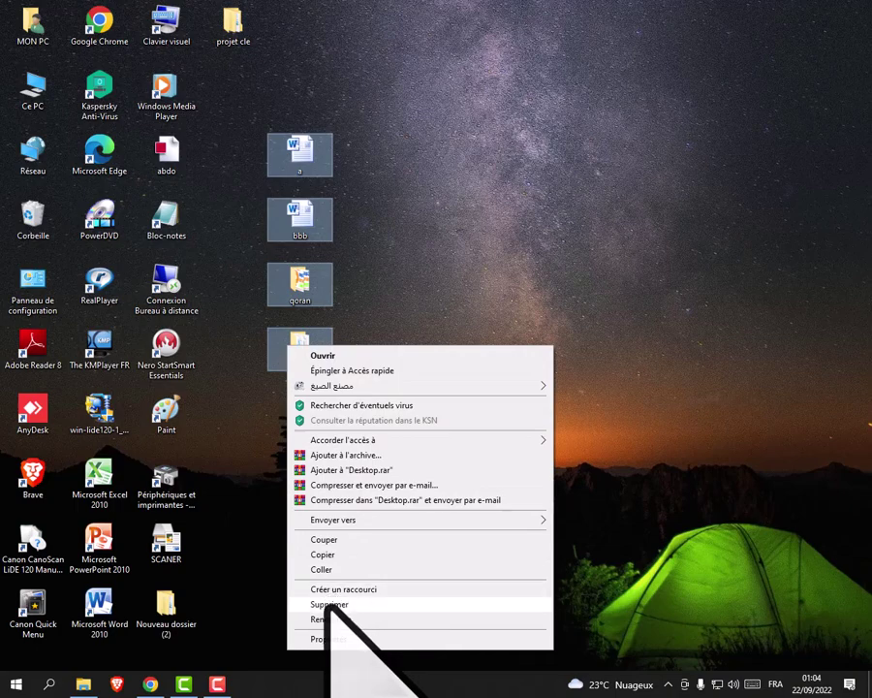
click(331, 605)
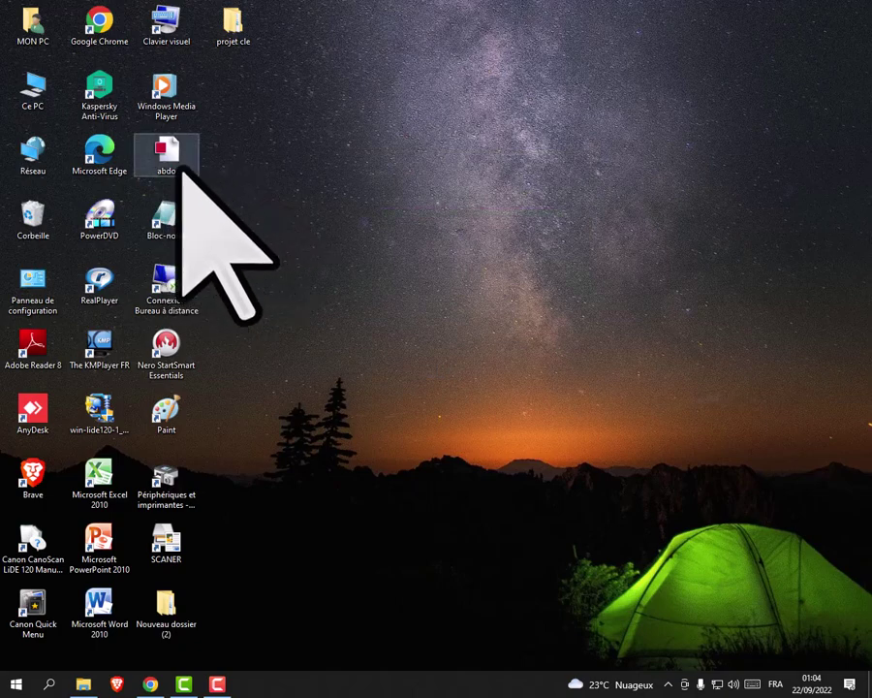
Open the K: drive to show the files and folders stored on it.
double_click(33, 96)
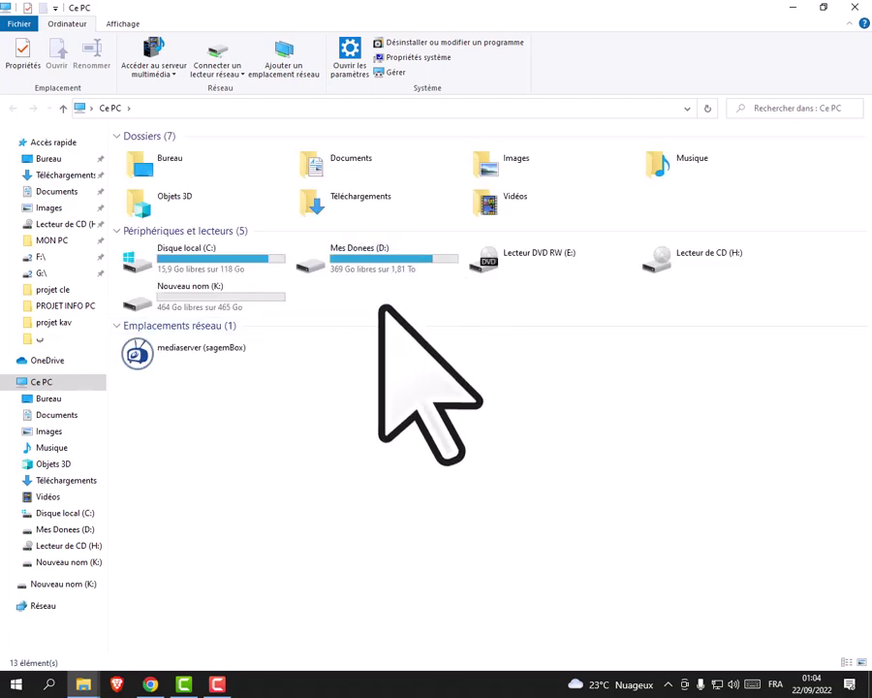
click(226, 302)
double_click(226, 303)
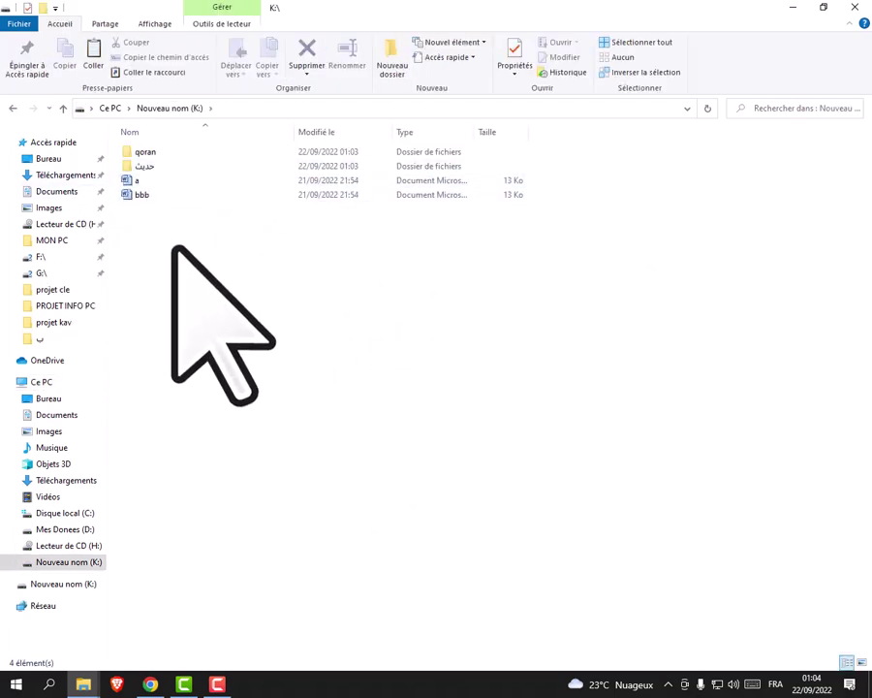
Box-select and copy the two folders and two documents on the K: drive, and clear the selection.
drag(187, 255, 99, 134)
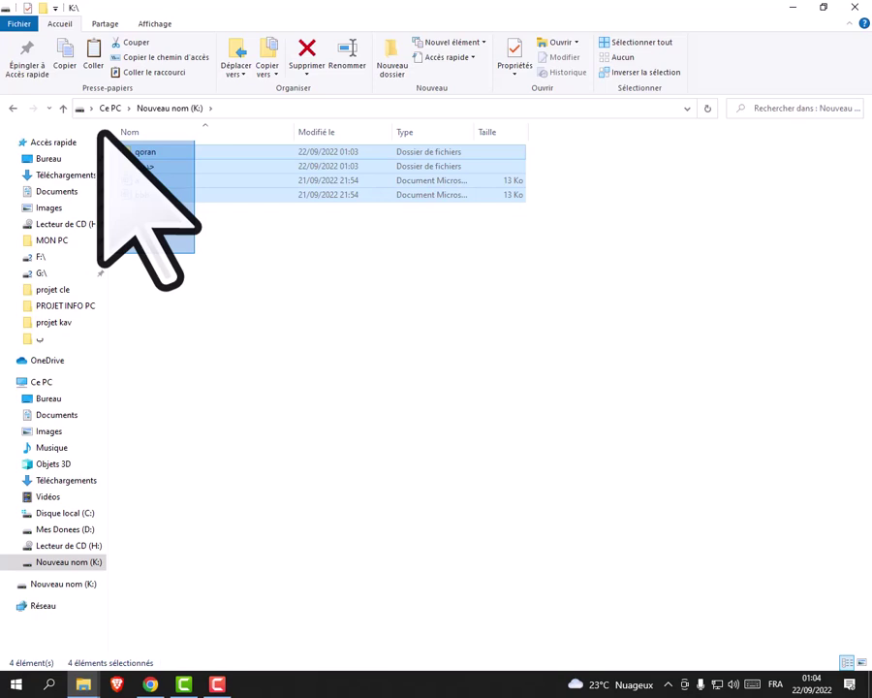
drag(98, 133, 133, 152)
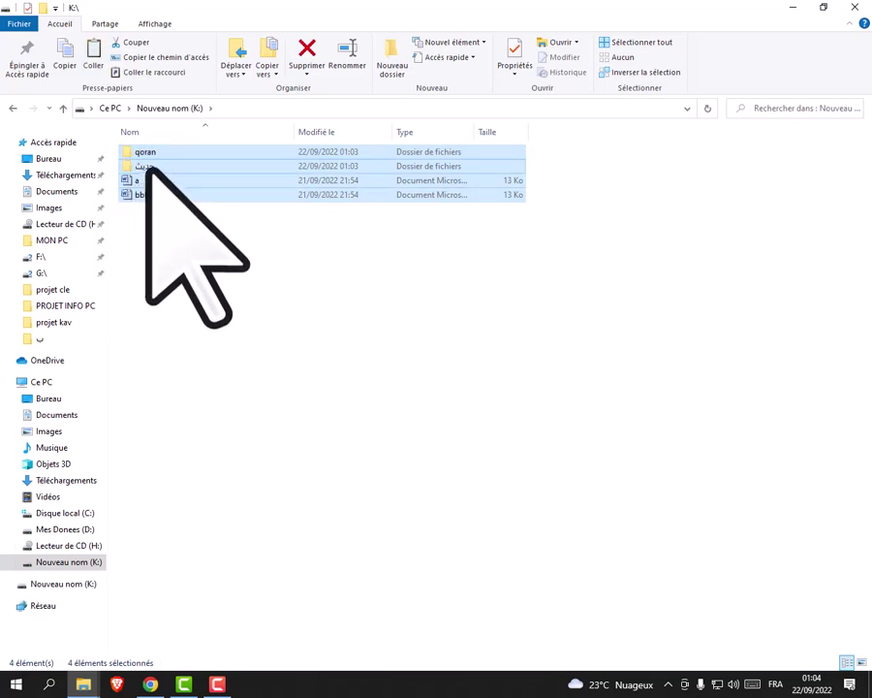
right_click(148, 167)
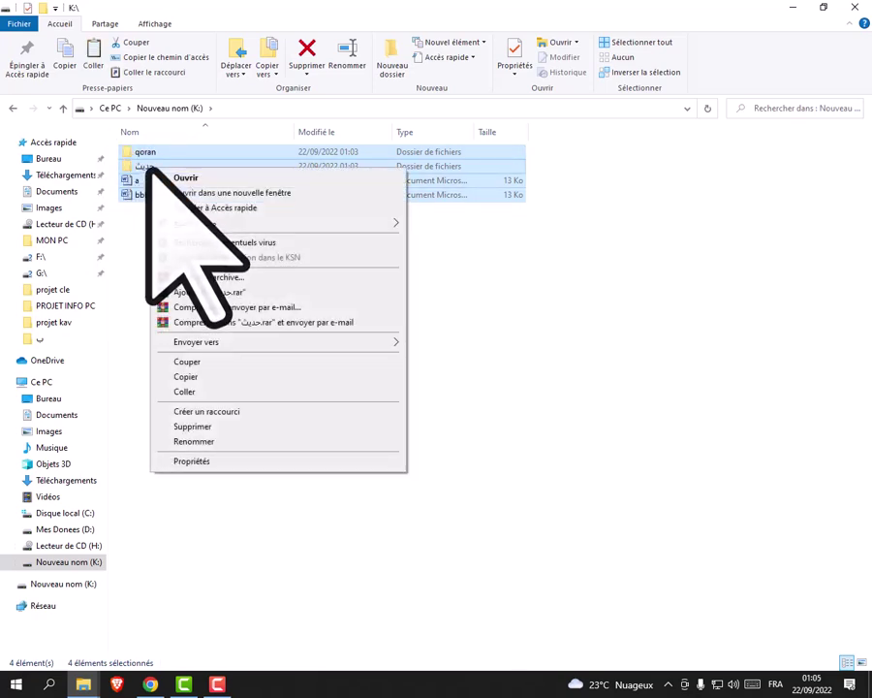
click(184, 377)
click(148, 214)
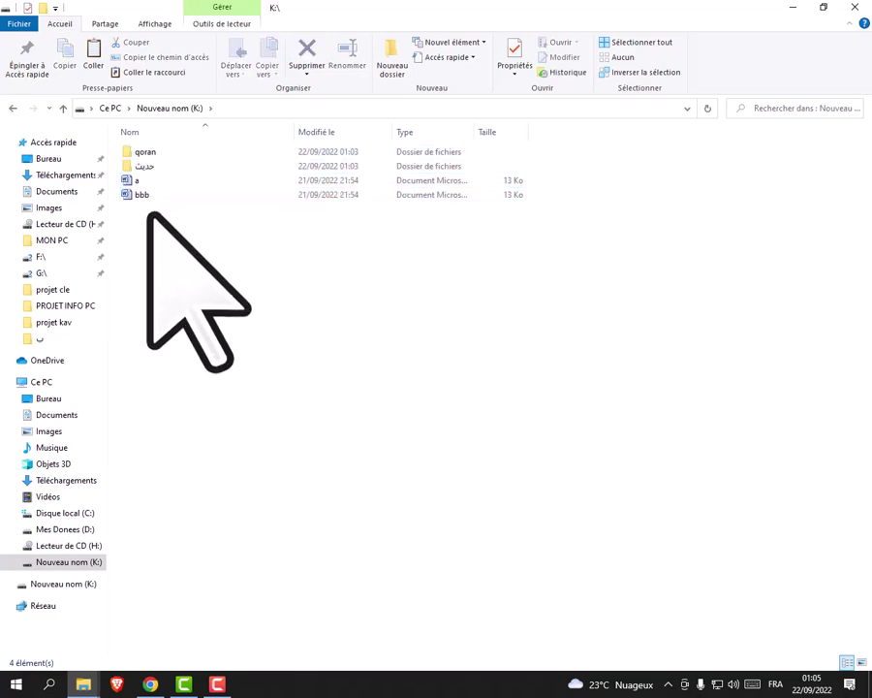
Add bbb, a, حديث and qoran on the K: drive to the selection one by one, and copy them.
click(130, 195)
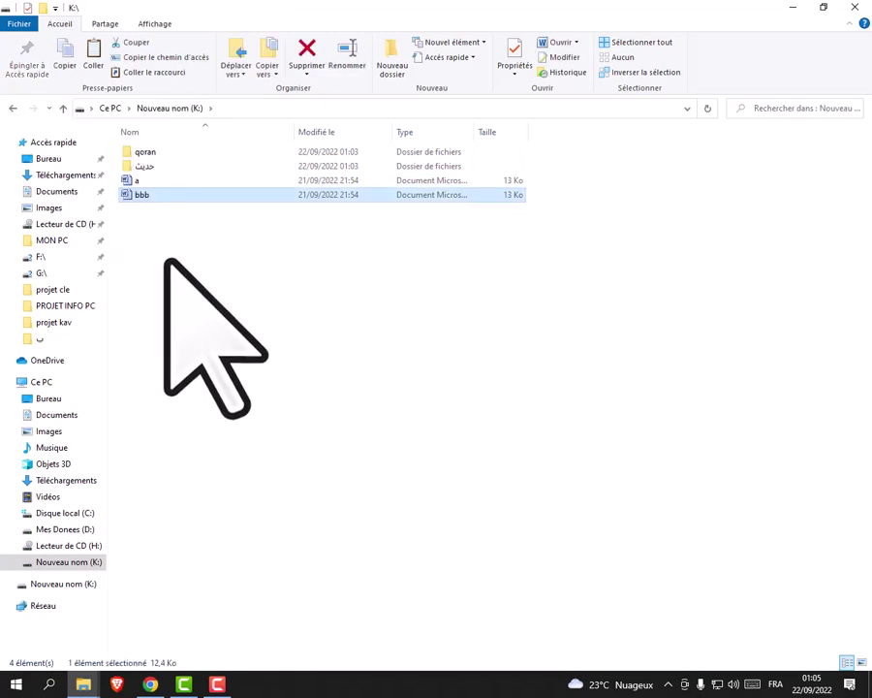
ctrl+click(141, 181)
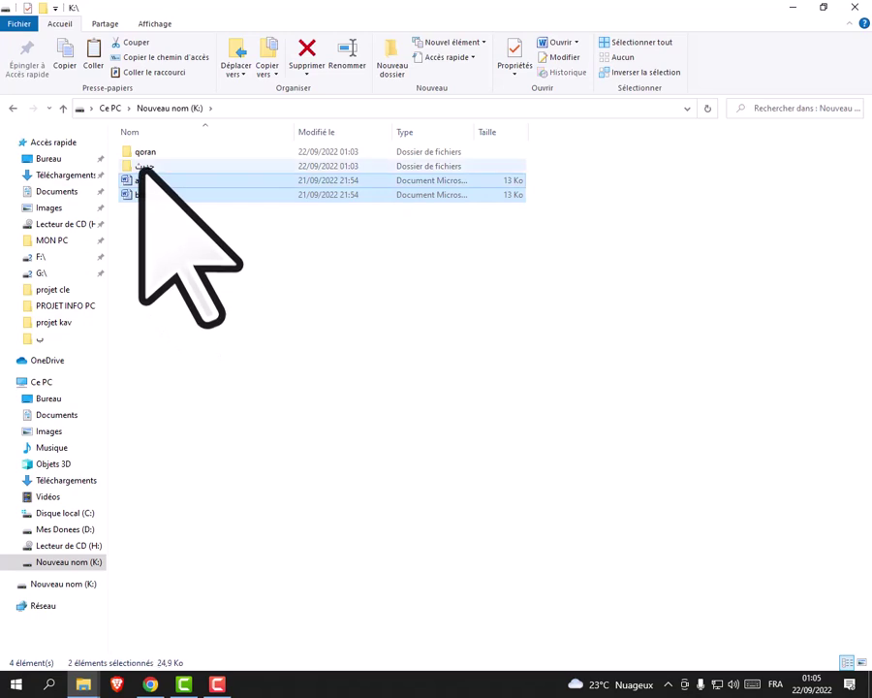
ctrl+click(140, 165)
ctrl+click(140, 151)
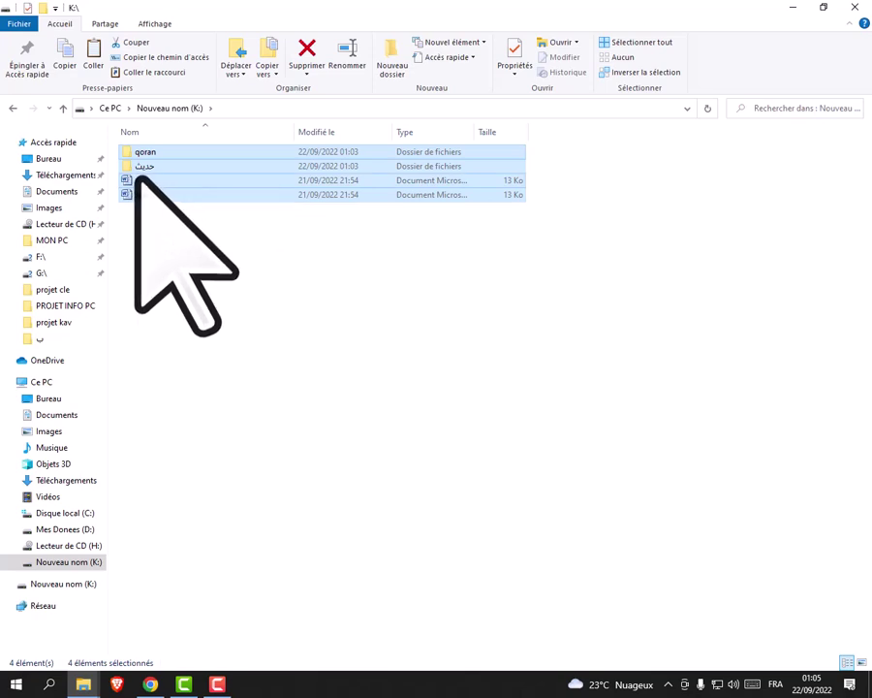
right_click(137, 178)
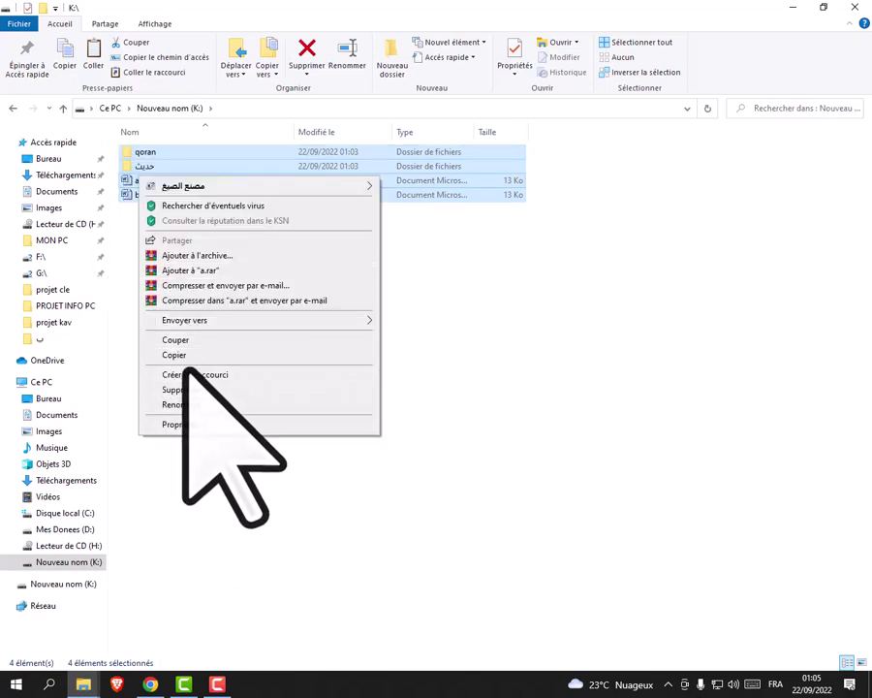
click(186, 356)
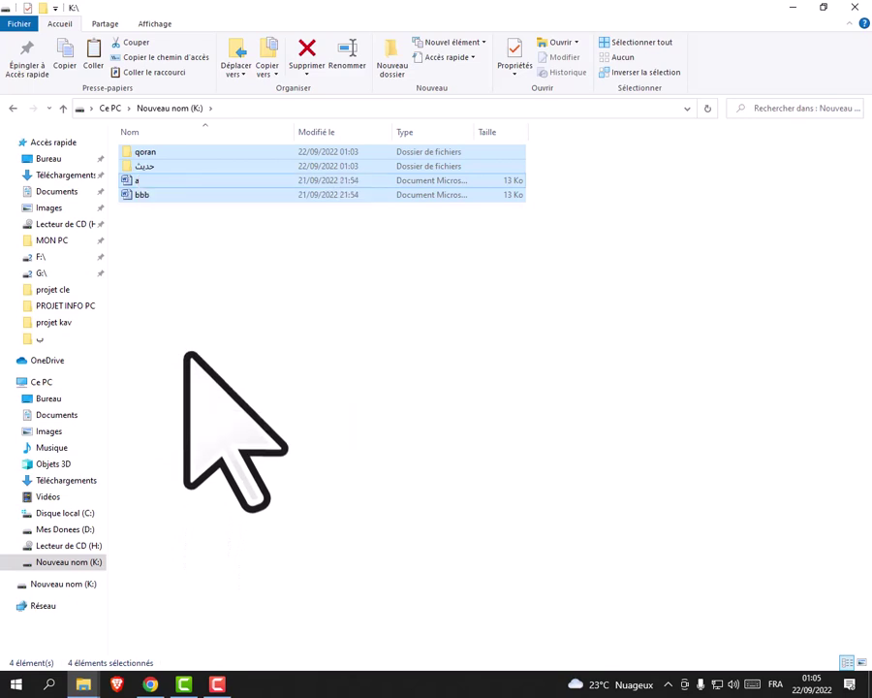
Close the K: drive window and paste the copied documents and folders onto the desktop.
click(856, 9)
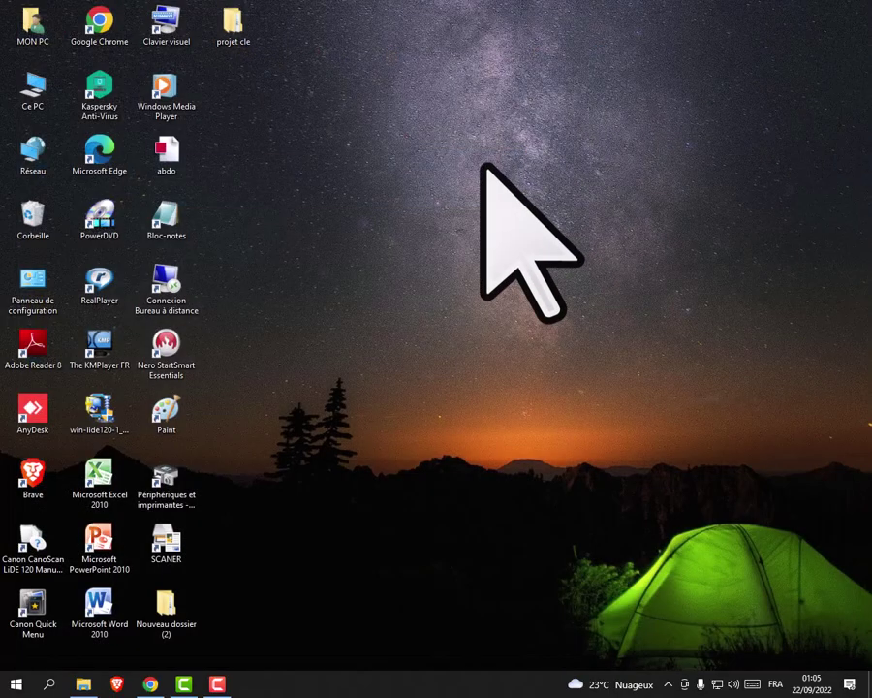
right_click(315, 165)
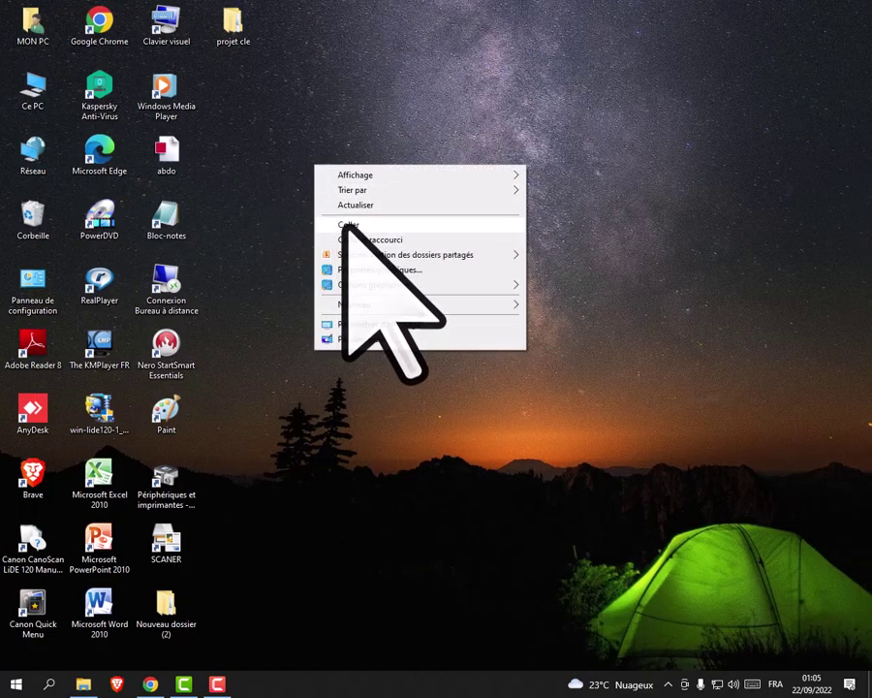
click(347, 225)
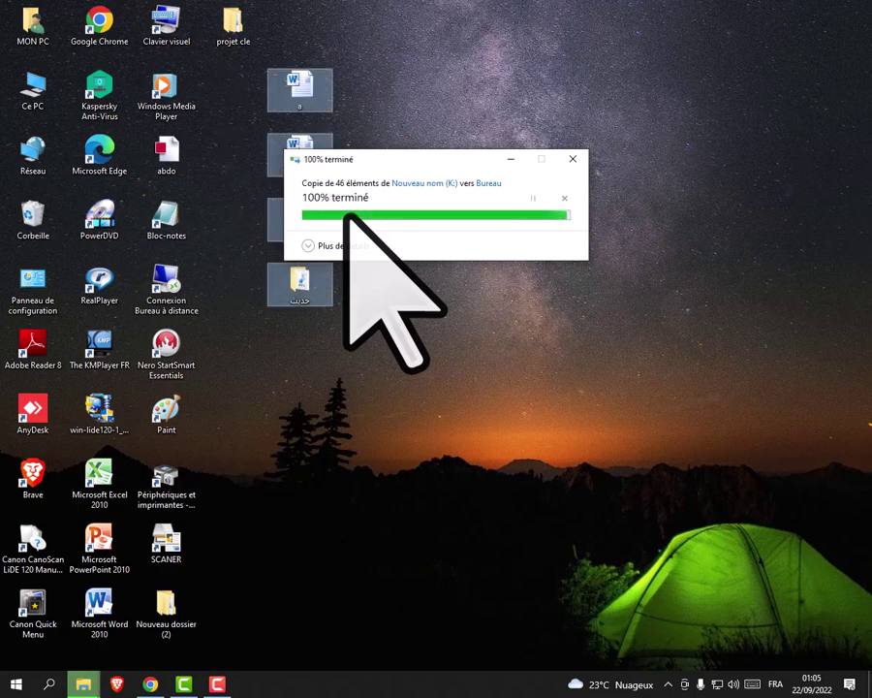
click(378, 145)
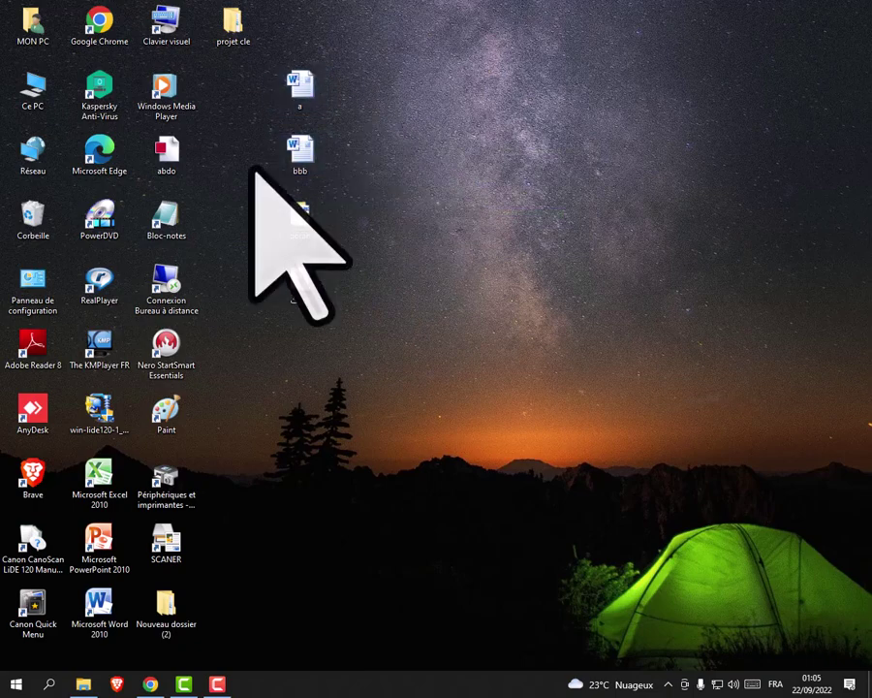
Open the K: drive to check that the copied folders and documents are still stored there, and close its window.
double_click(39, 92)
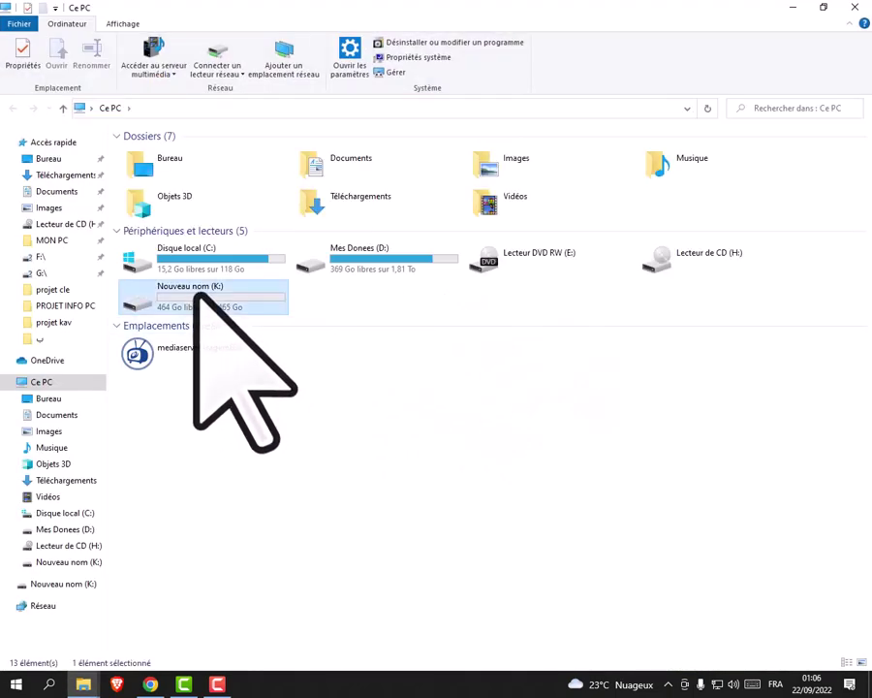
double_click(195, 311)
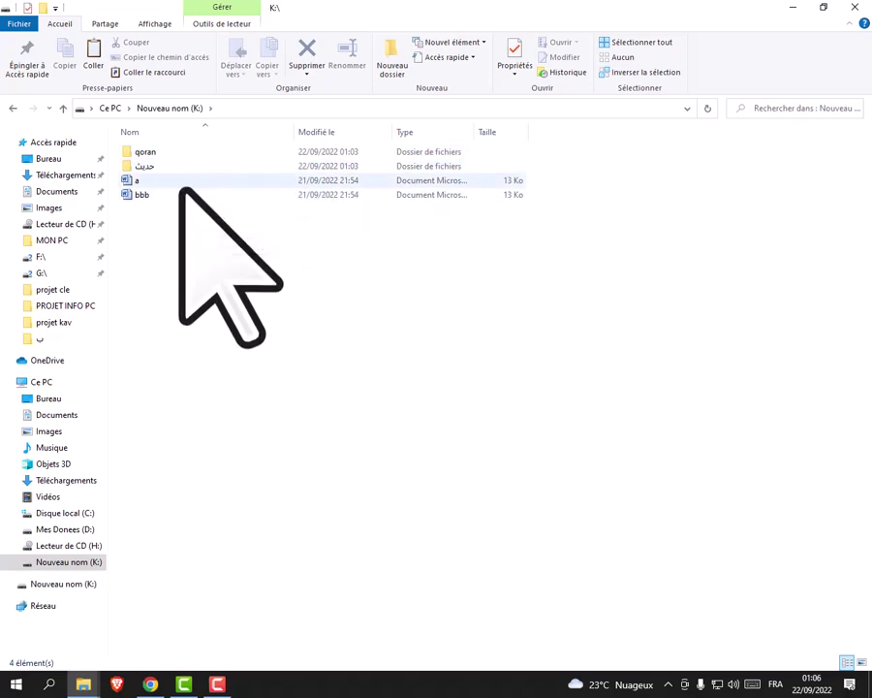
click(849, 7)
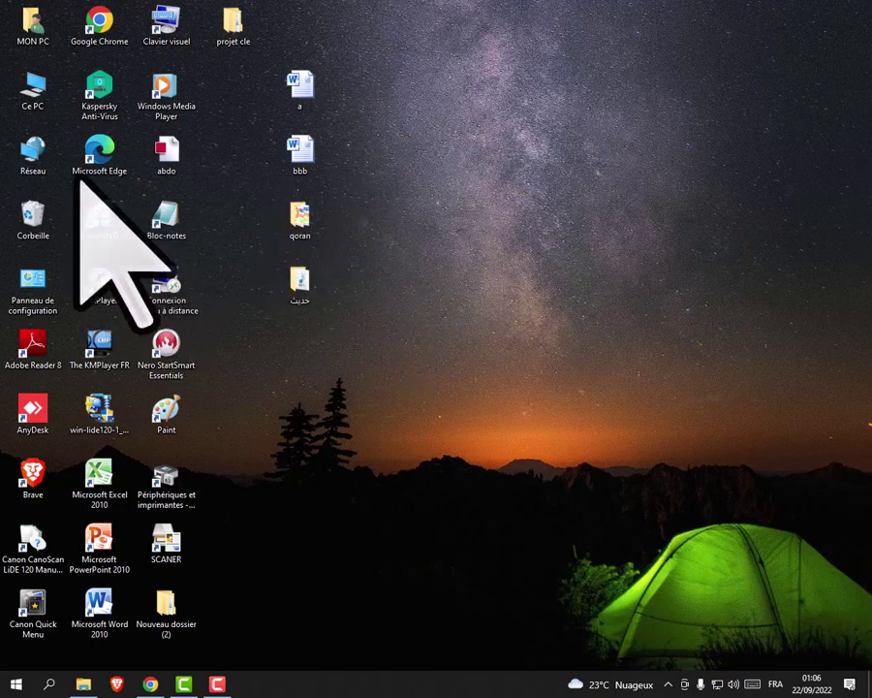
Rename the K: drive in Ce PC with the owner's first name in lowercase.
double_click(39, 107)
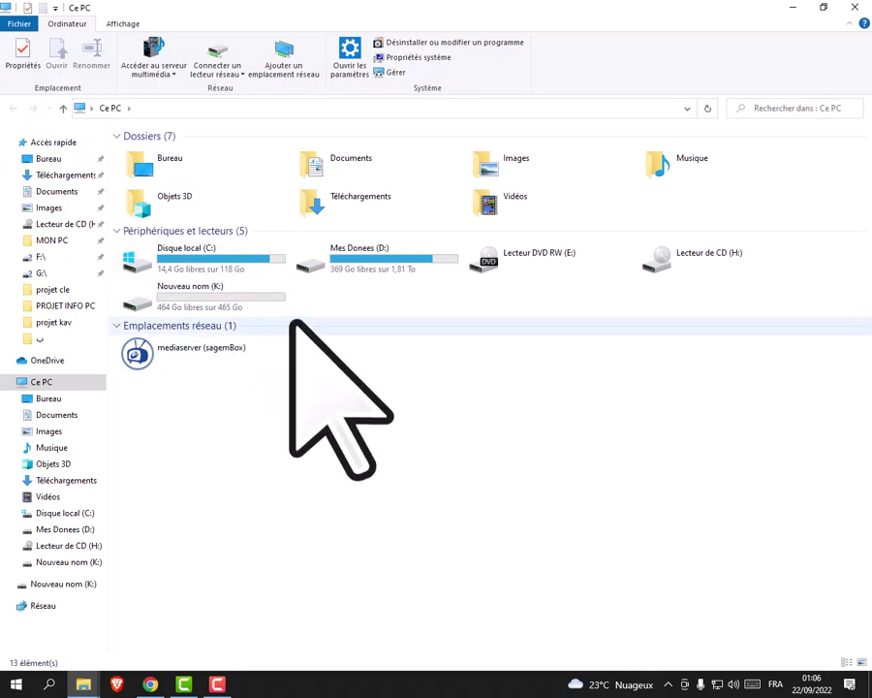
click(174, 288)
right_click(173, 288)
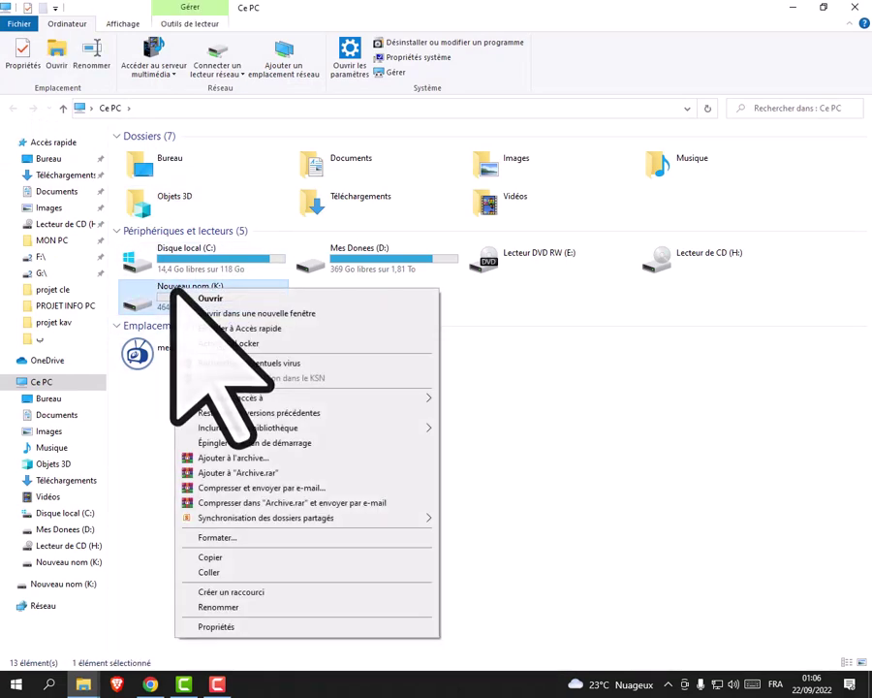
click(215, 609)
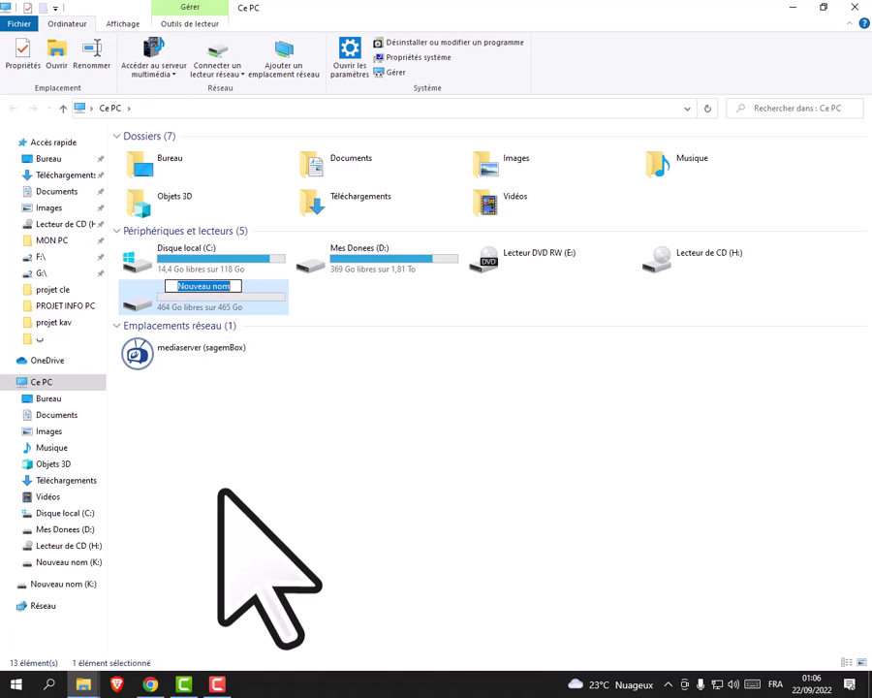
text(ab)
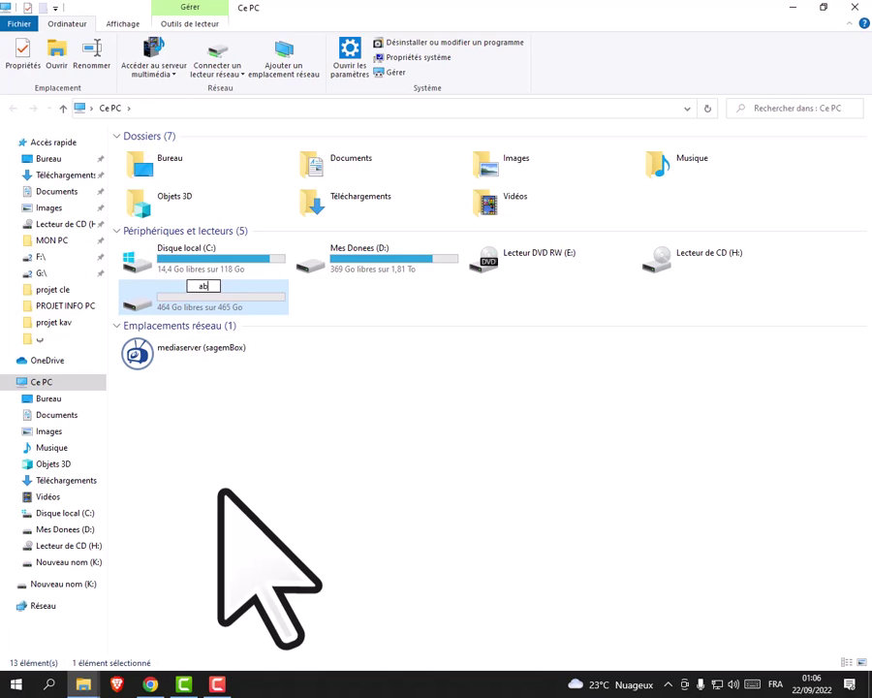
text(del)
text(ka)
text(n)
text(im)
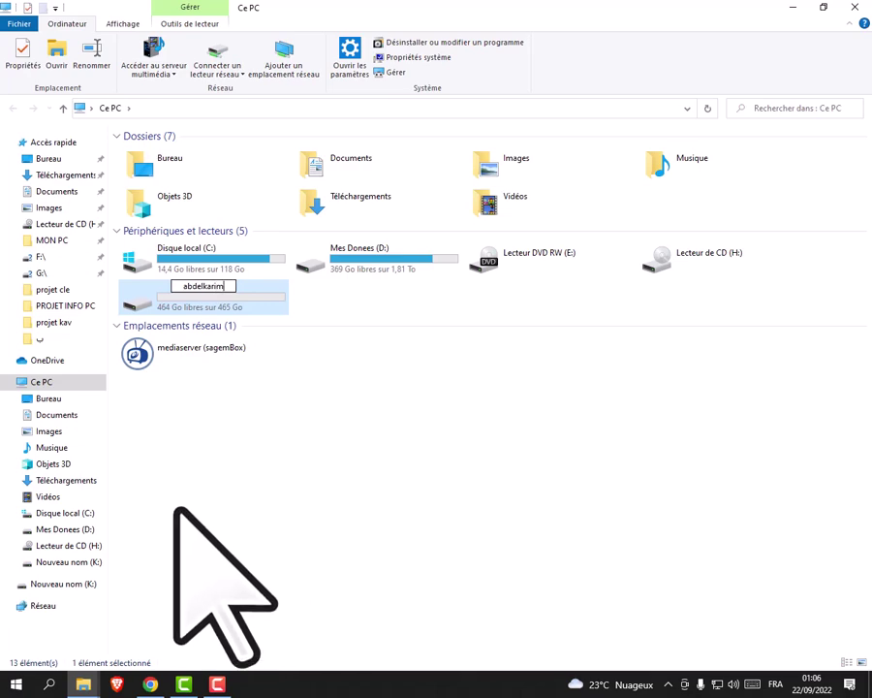
key(Return)
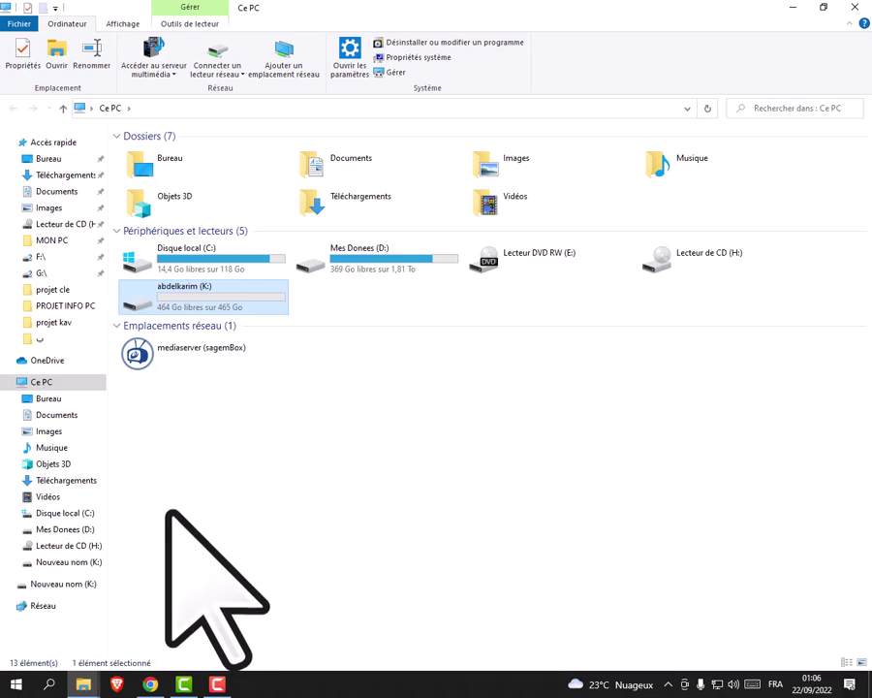